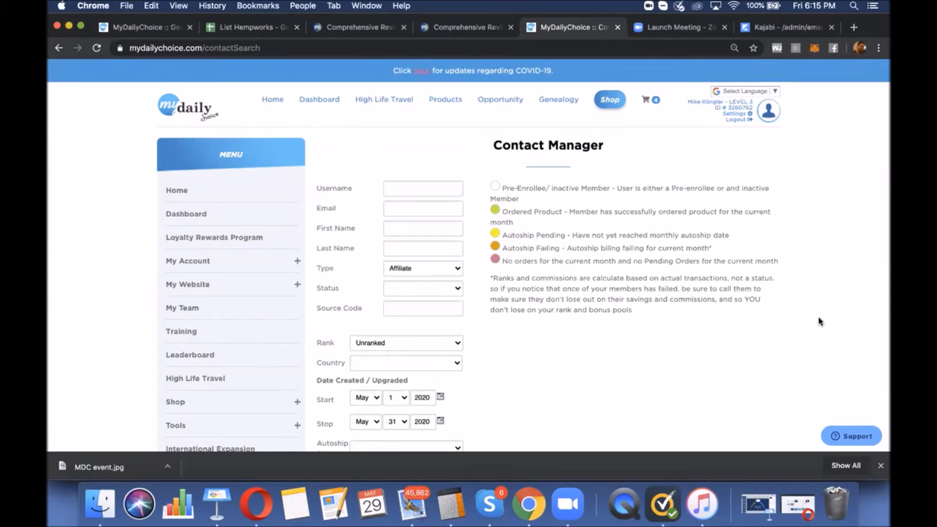
scroll(819, 321, down, 5)
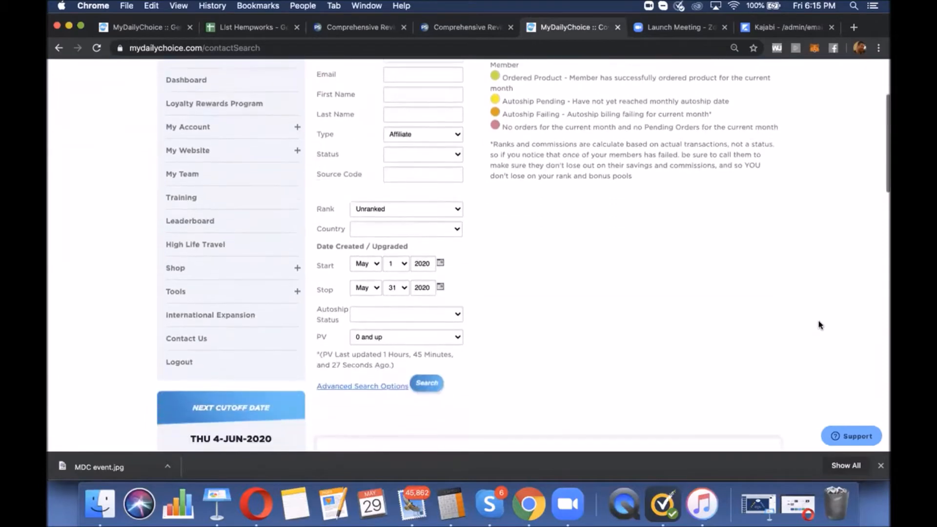
scroll(820, 324, up, 1)
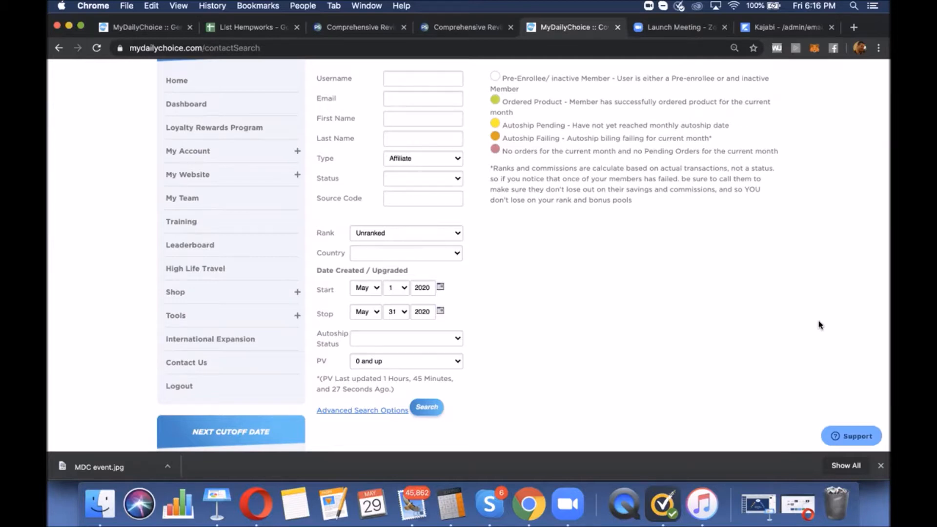
scroll(818, 324, up, 3)
scroll(807, 328, down, 2)
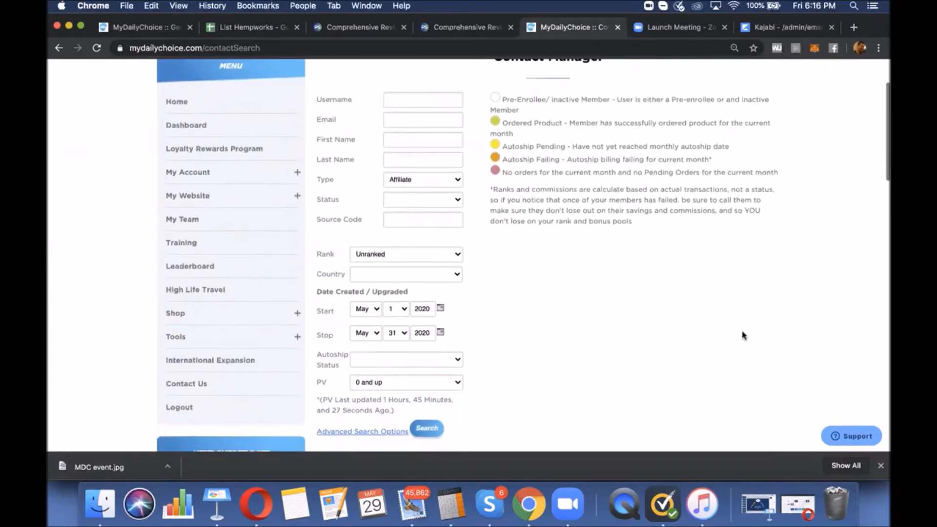
scroll(690, 286, up, 3)
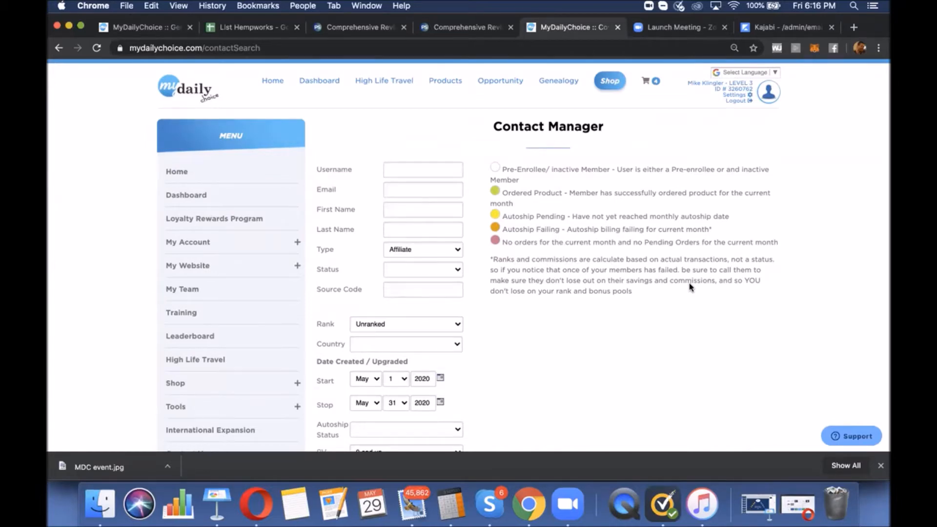
scroll(691, 287, down, 2)
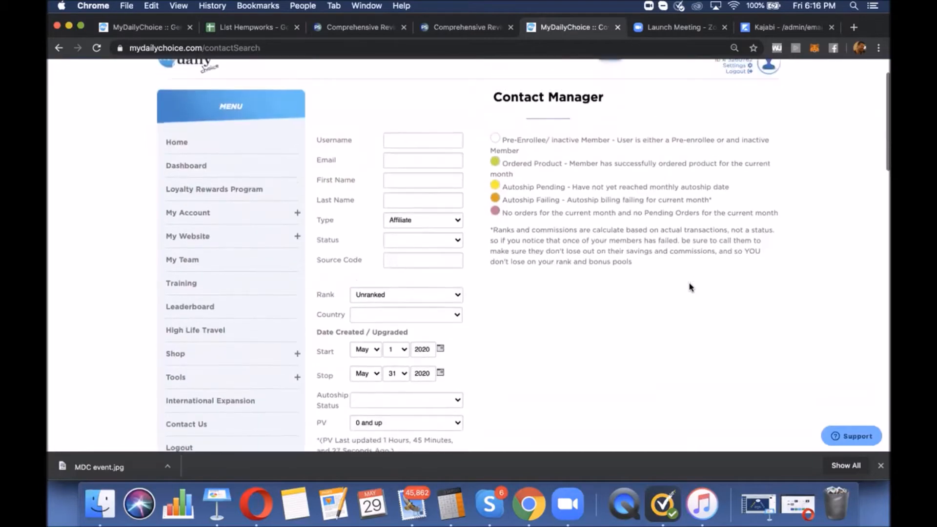
scroll(690, 287, up, 3)
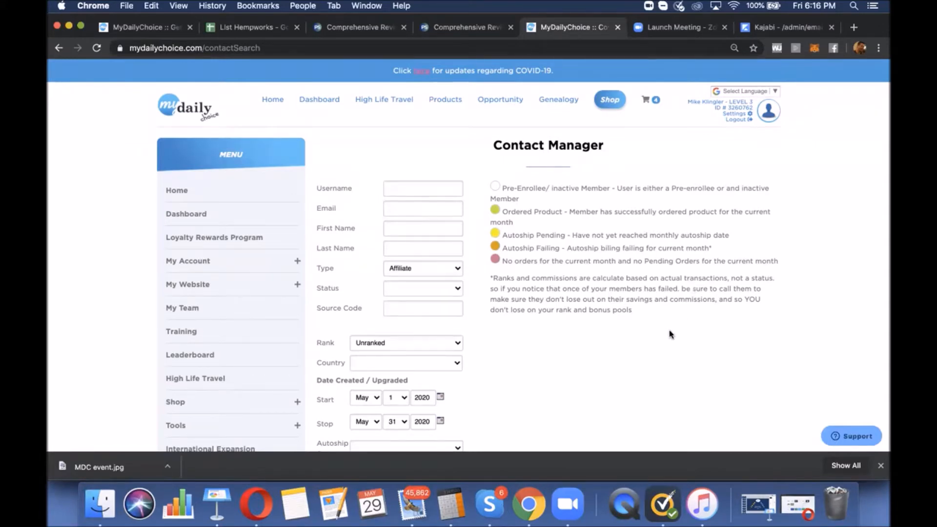
Expand the My Account and My Website sections of the site menu to reveal the Contact Manager link.
scroll(669, 334, down, 3)
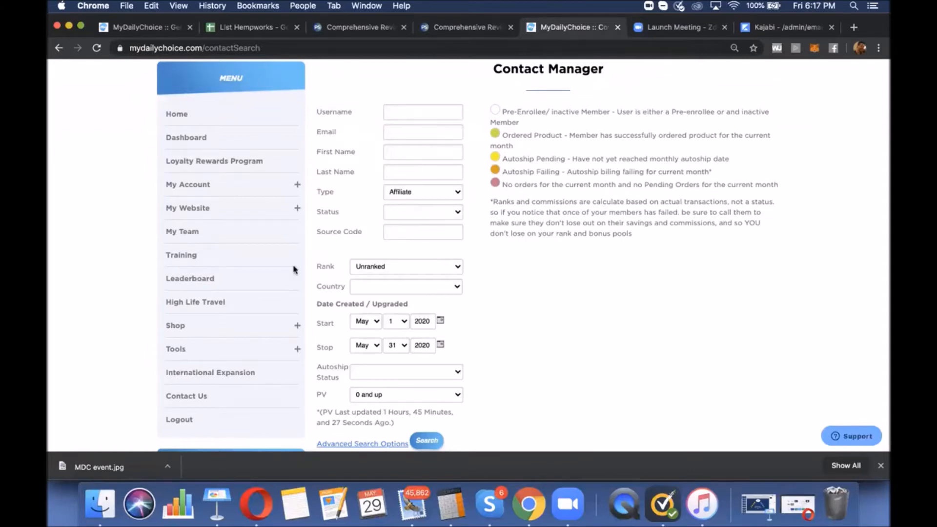
click(191, 187)
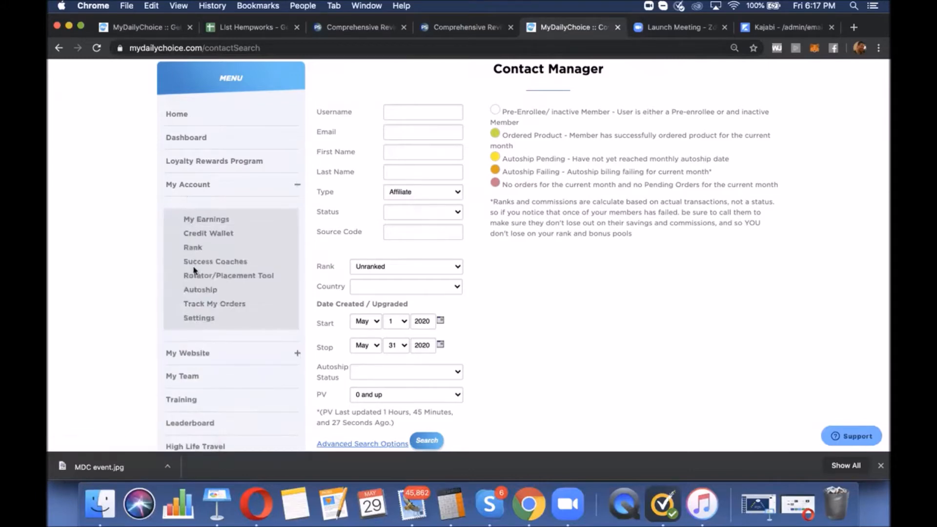
scroll(152, 328, down, 3)
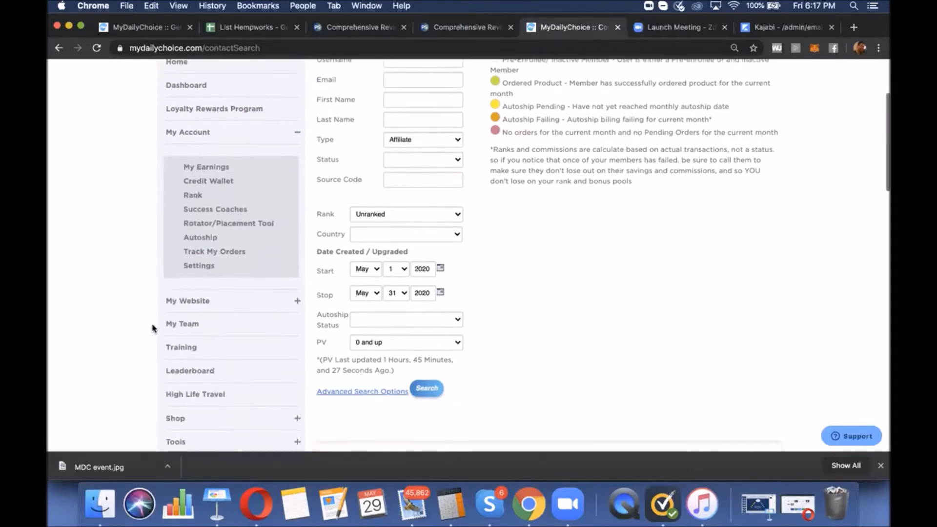
click(168, 292)
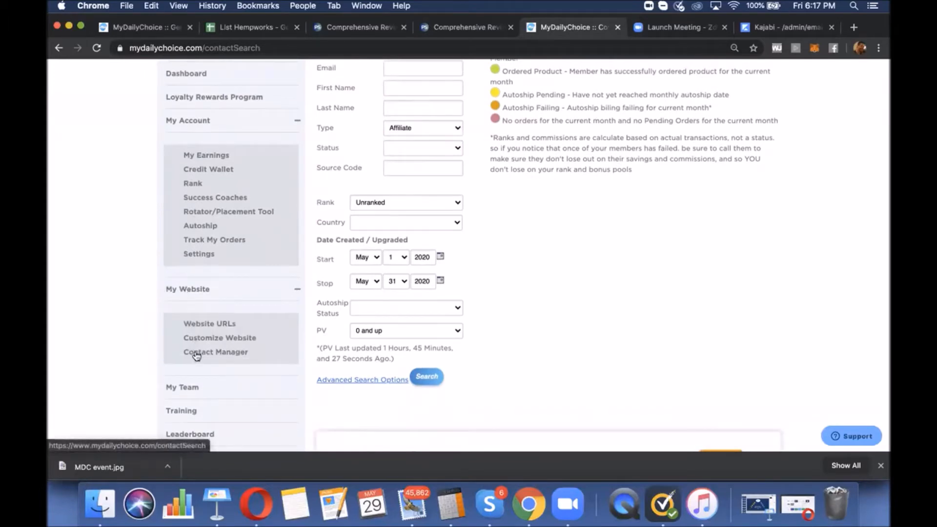
scroll(581, 323, up, 5)
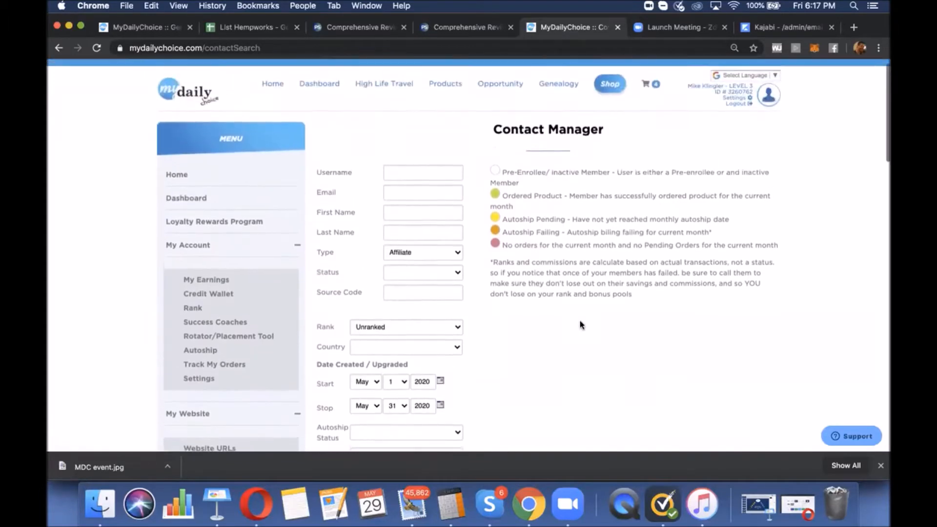
Choose Affiliate as the contact type in the Contact Manager search form.
scroll(580, 324, down, 7)
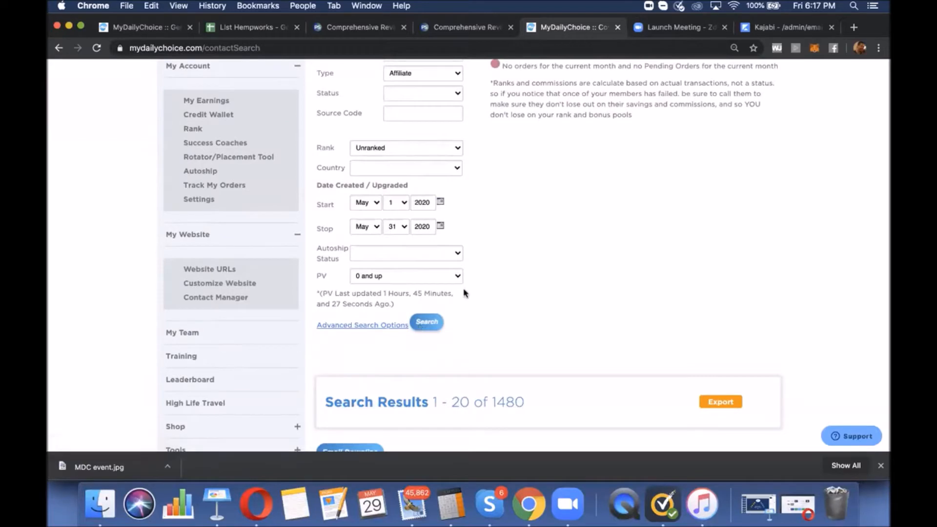
scroll(516, 271, up, 5)
scroll(518, 273, down, 1)
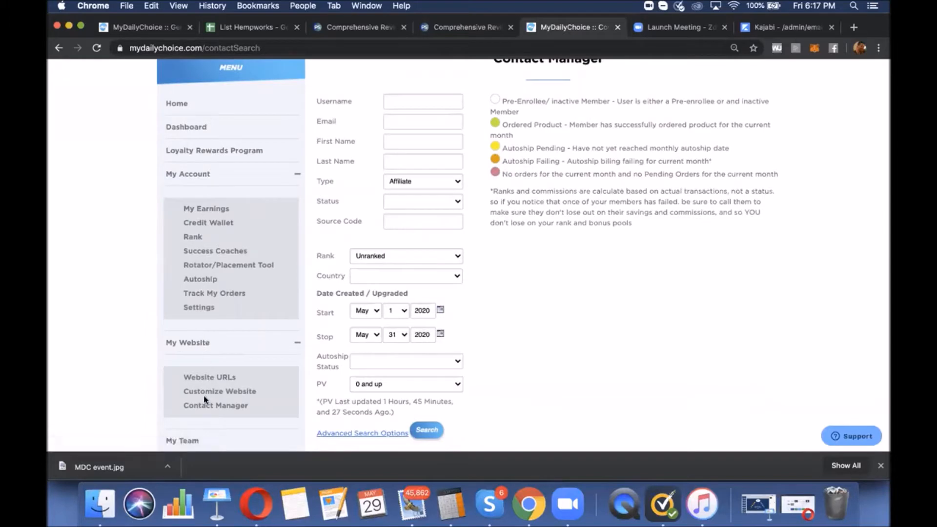
scroll(512, 306, down, 2)
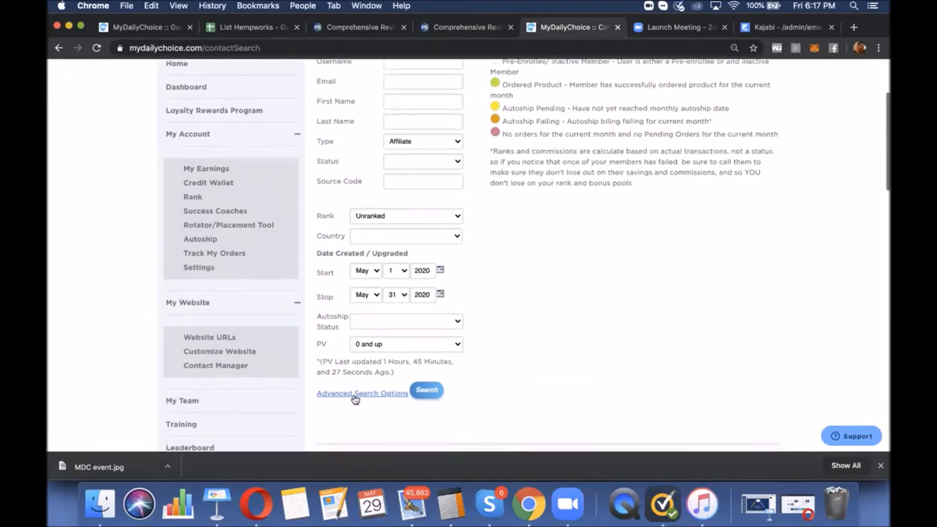
scroll(502, 348, up, 2)
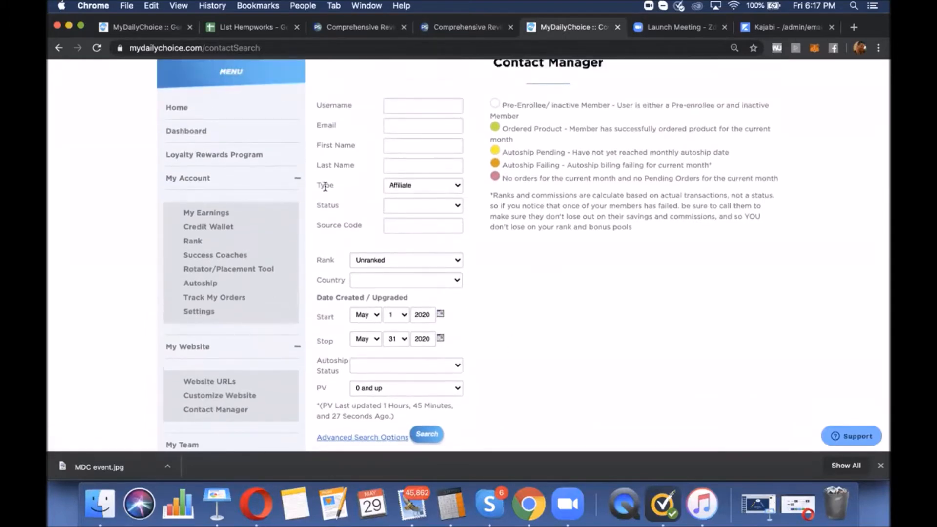
click(459, 192)
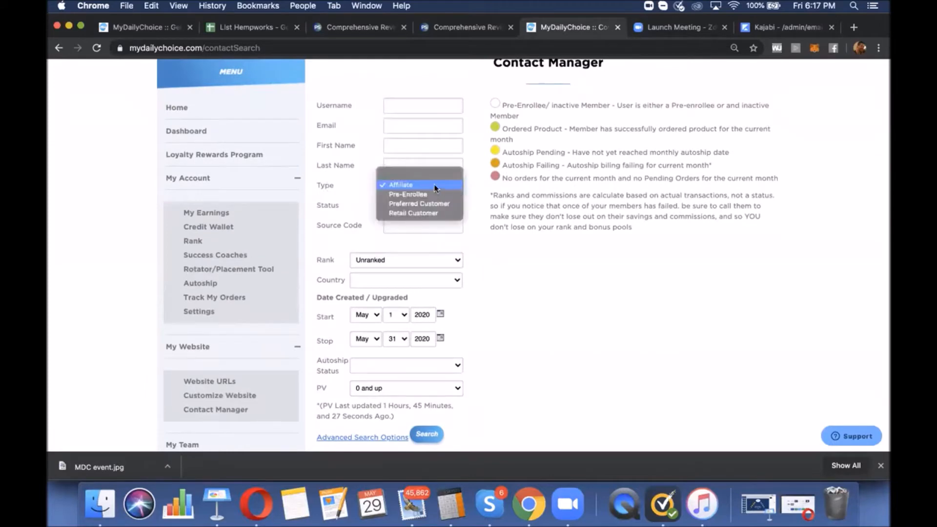
click(436, 187)
scroll(508, 287, down, 3)
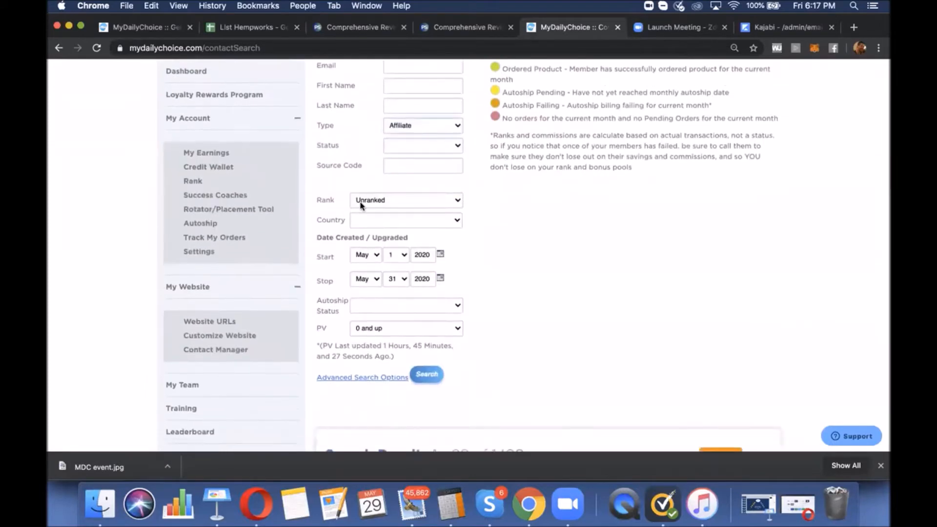
Examine the choices of the Rank filter, keeping Unranked, and review the remaining search filters.
click(457, 200)
click(495, 199)
click(456, 200)
click(495, 202)
scroll(527, 274, down, 3)
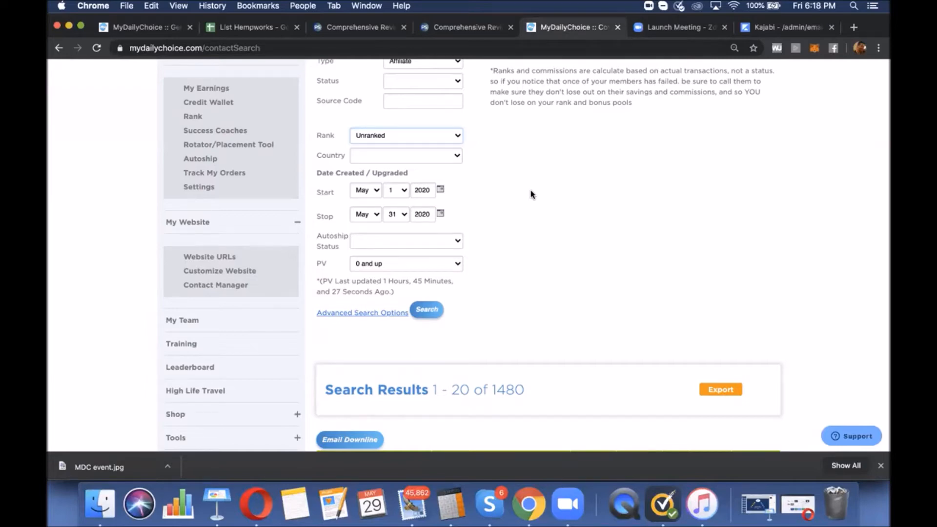
scroll(532, 195, down, 1)
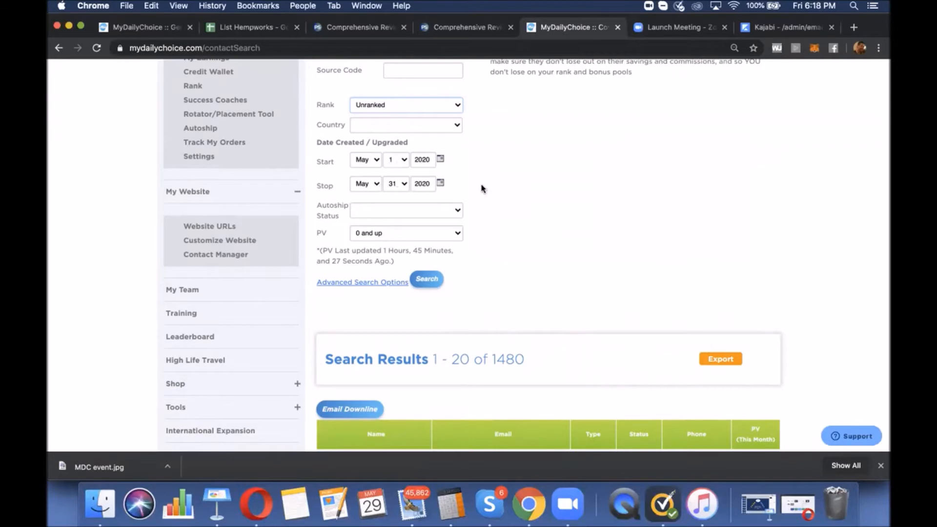
scroll(482, 188, up, 4)
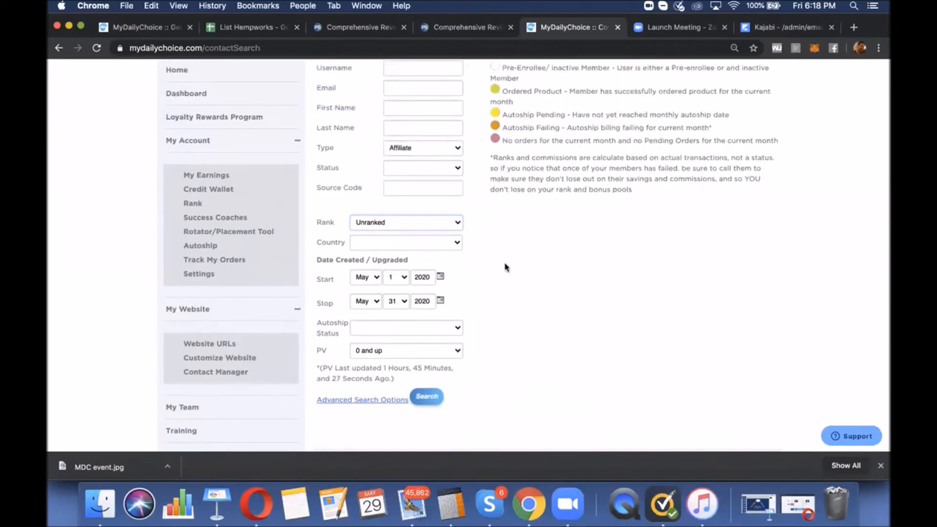
scroll(505, 267, down, 4)
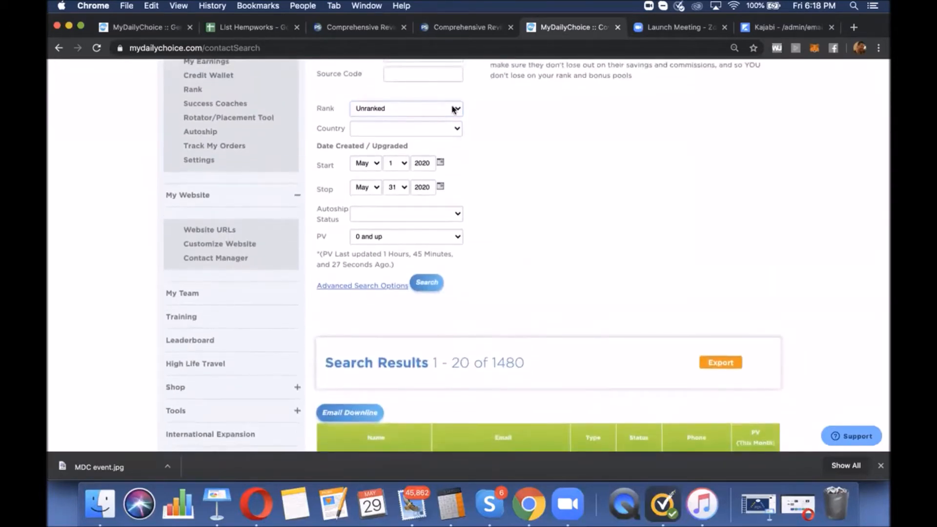
scroll(507, 156, down, 1)
scroll(507, 156, down, 1)
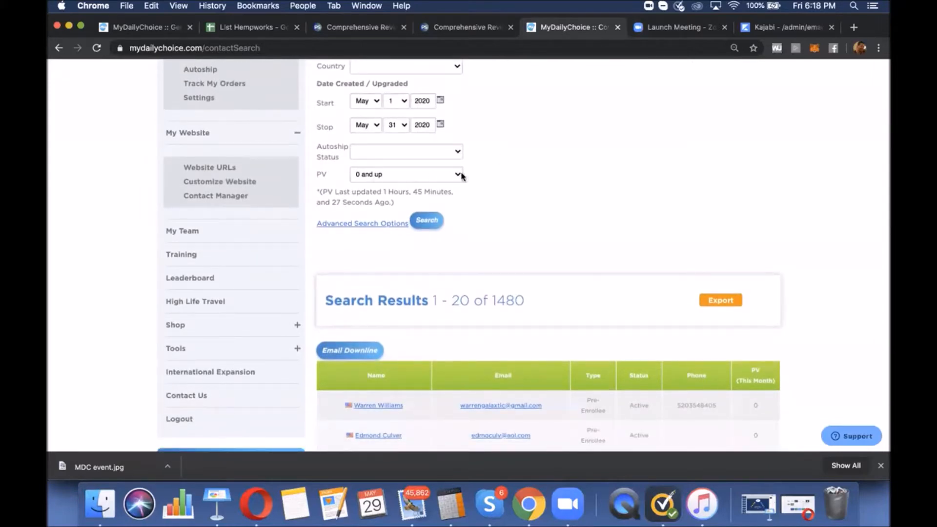
Examine the choices of the PV filter, keeping 0 and up, and review the current contact results.
scroll(491, 167, up, 1)
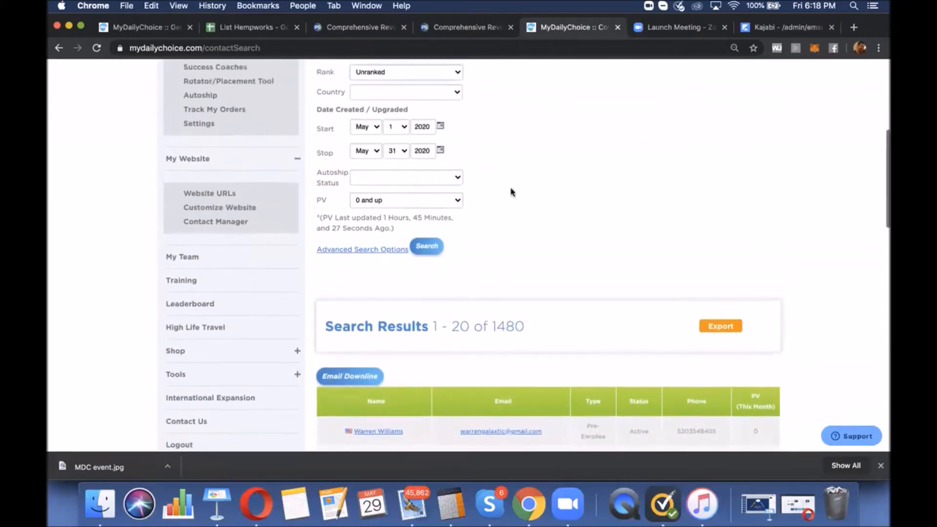
click(458, 201)
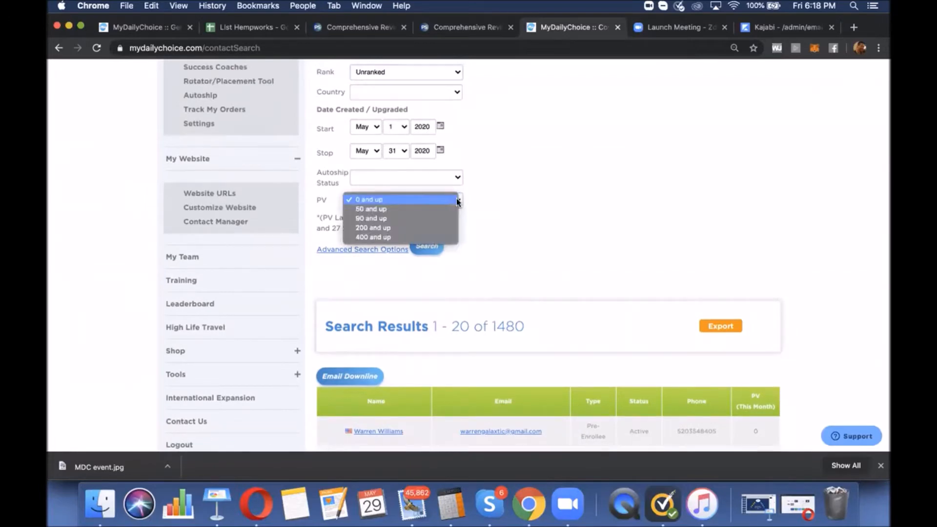
click(521, 189)
scroll(521, 188, up, 5)
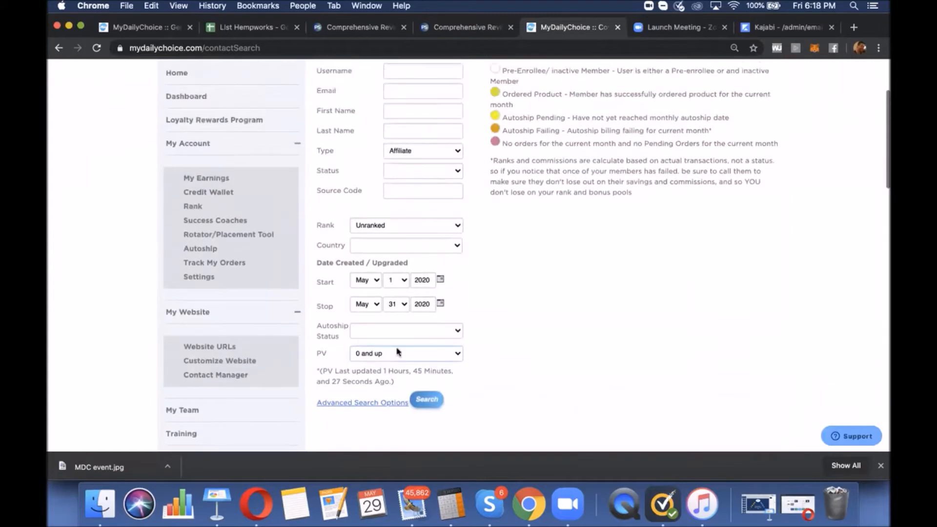
scroll(533, 317, up, 2)
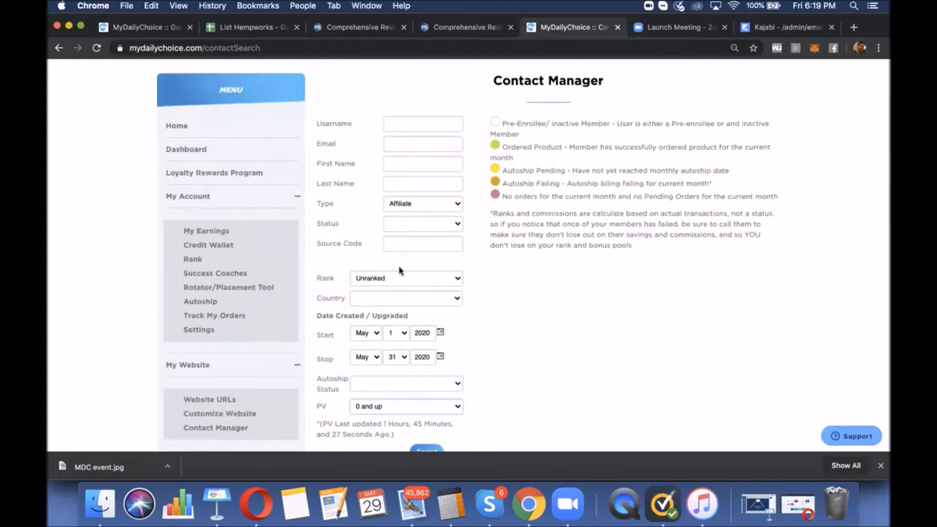
scroll(531, 297, down, 5)
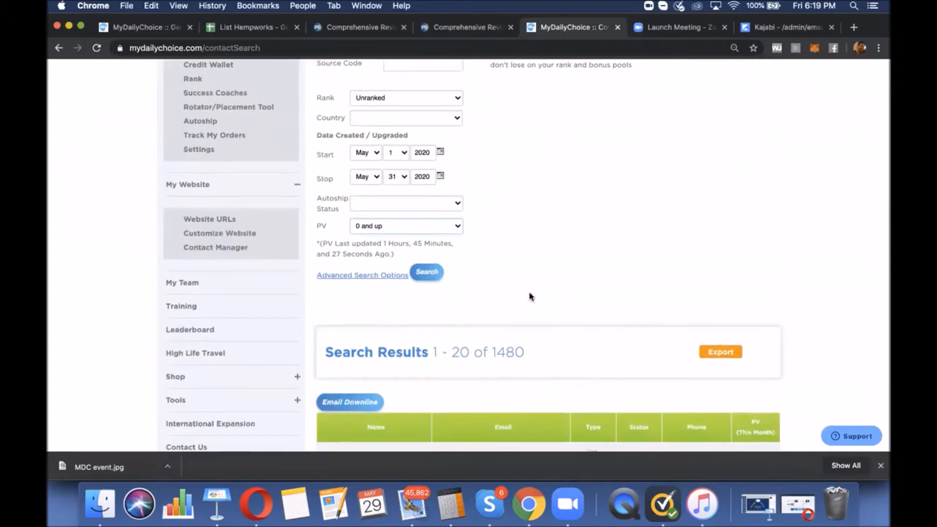
scroll(531, 297, down, 1)
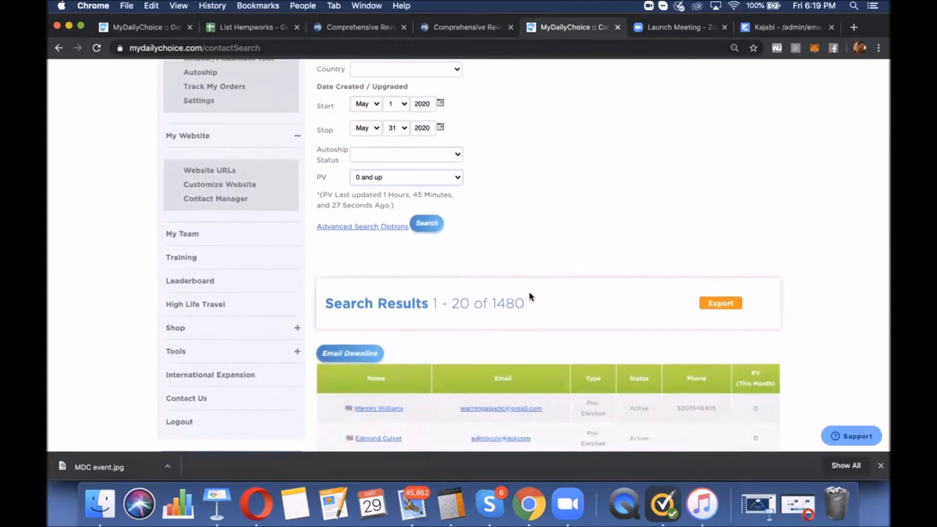
scroll(530, 296, down, 1)
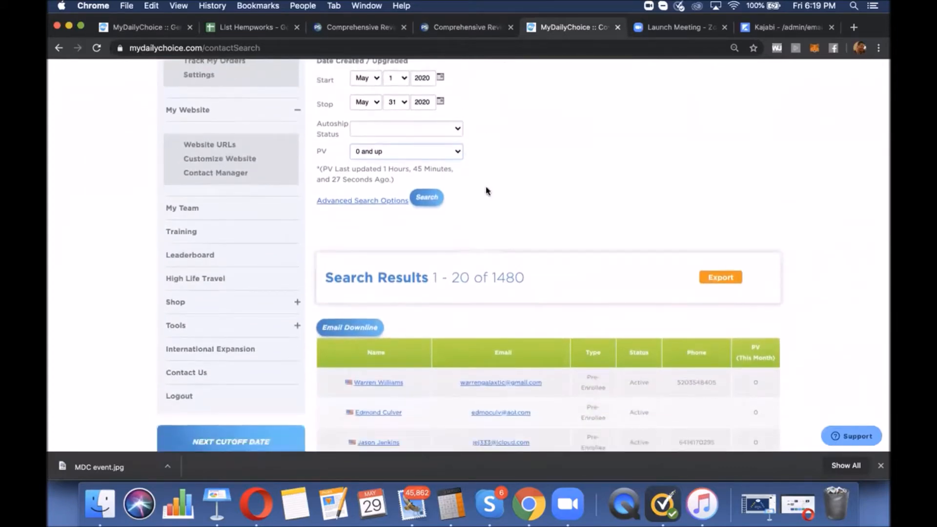
Search for Unranked affiliates created or upgraded from May 1 to May 31, 2020, with PV of 0 and up.
scroll(487, 190, up, 10)
scroll(351, 152, down, 3)
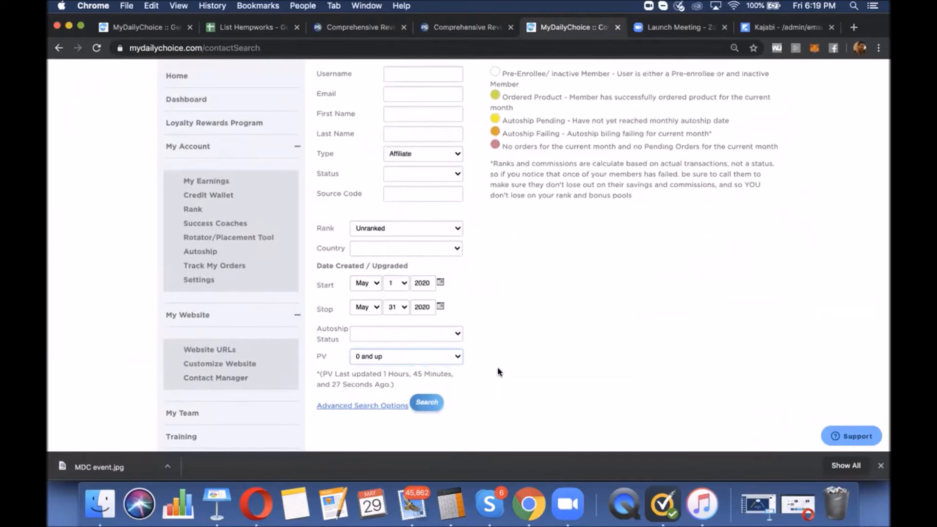
scroll(496, 367, down, 1)
click(428, 382)
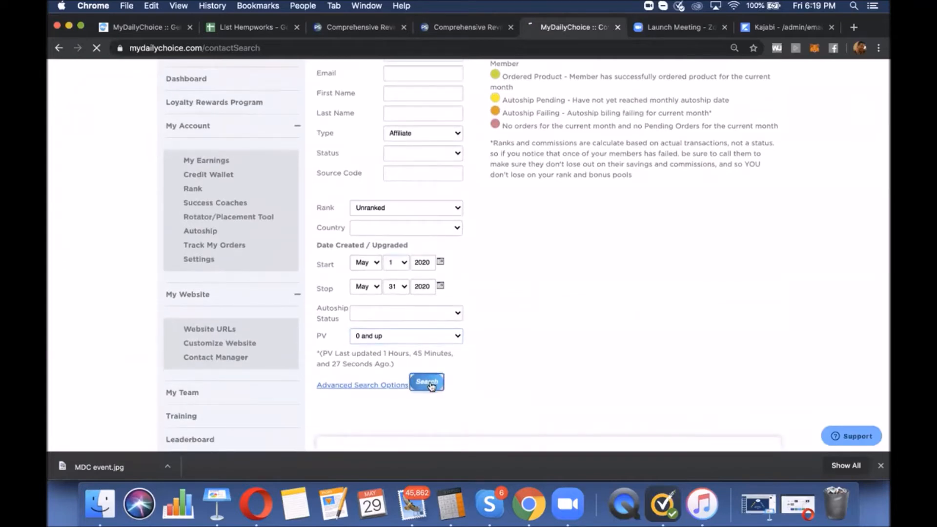
Examine the affiliate search results, including the result count, the row colours and each member's PV for this month.
scroll(518, 352, down, 5)
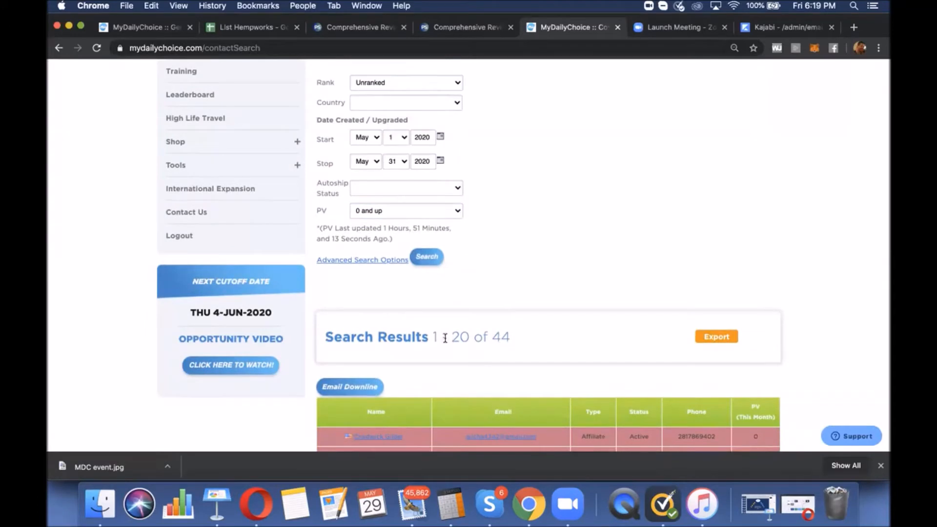
scroll(487, 338, down, 10)
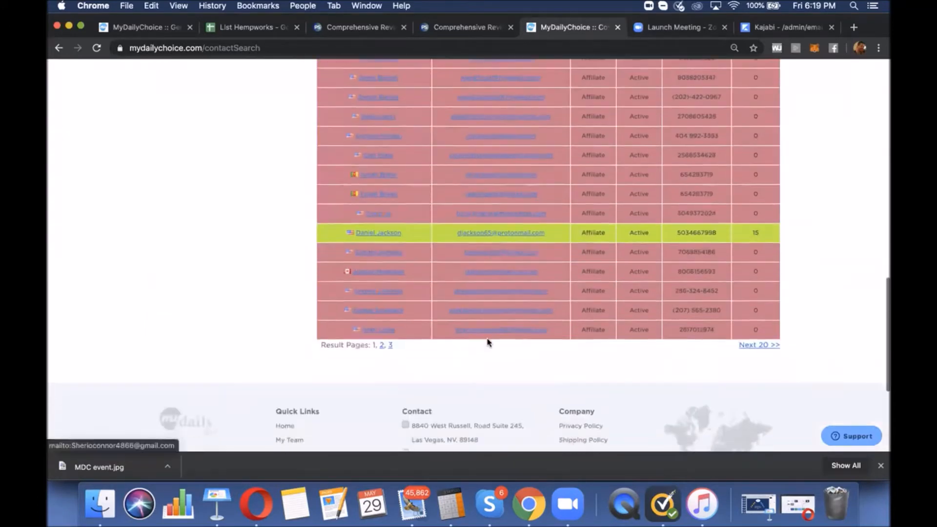
scroll(486, 343, up, 10)
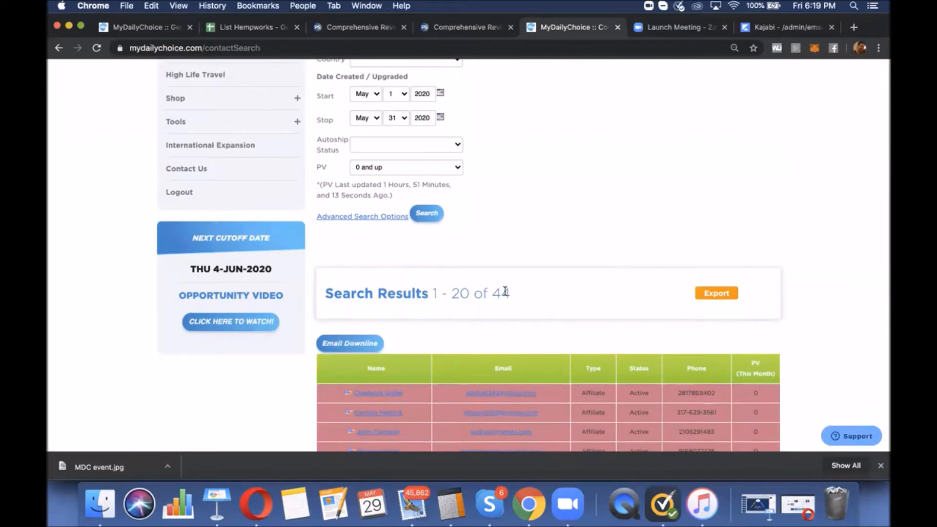
double_click(500, 292)
scroll(520, 227, up, 3)
scroll(523, 274, down, 5)
click(825, 314)
scroll(825, 313, down, 2)
scroll(825, 313, down, 2)
scroll(826, 314, up, 3)
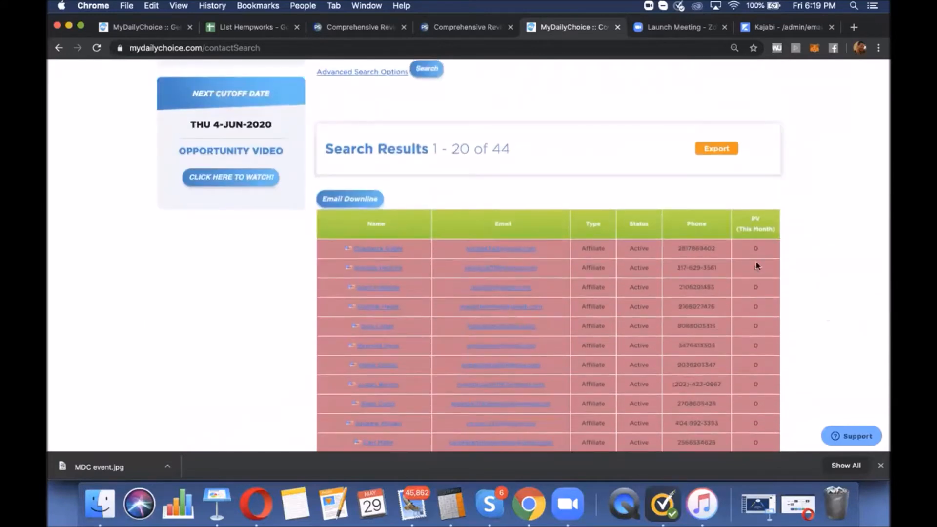
Compare the row colours and this month's PV on the first results page with the Contact Manager's colour legend.
scroll(775, 310, down, 5)
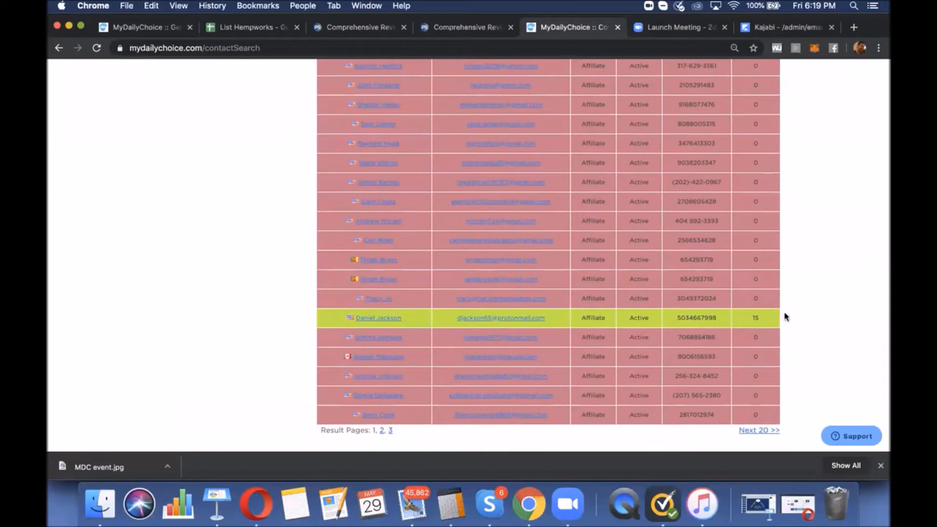
scroll(783, 320, up, 4)
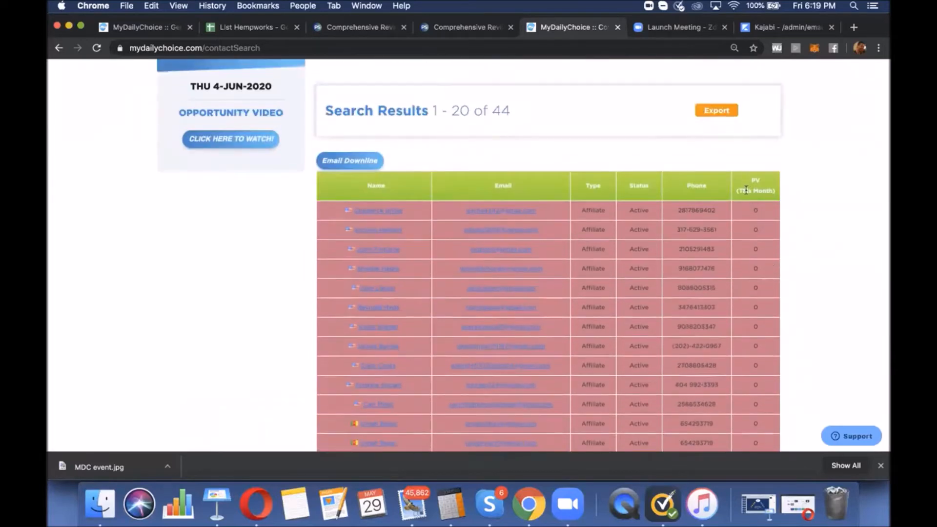
scroll(802, 272, up, 3)
scroll(802, 272, down, 10)
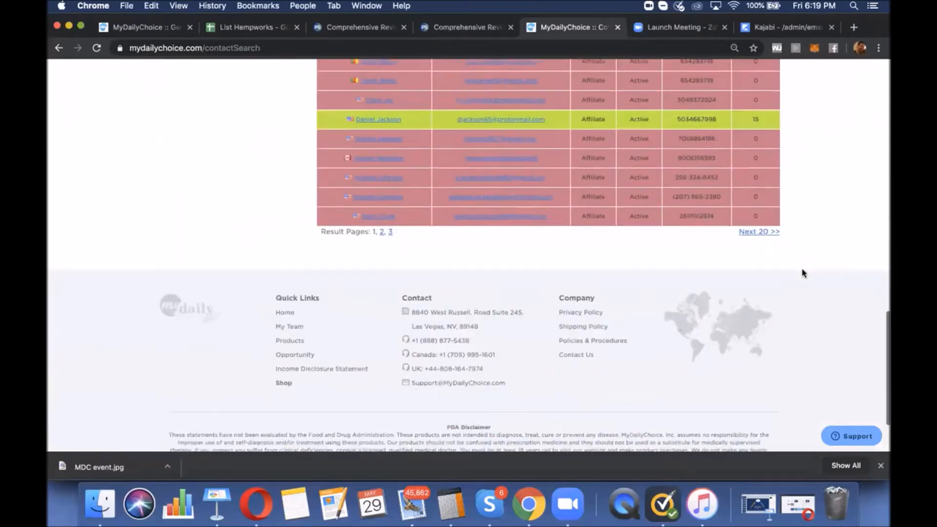
scroll(803, 272, up, 5)
scroll(802, 272, up, 10)
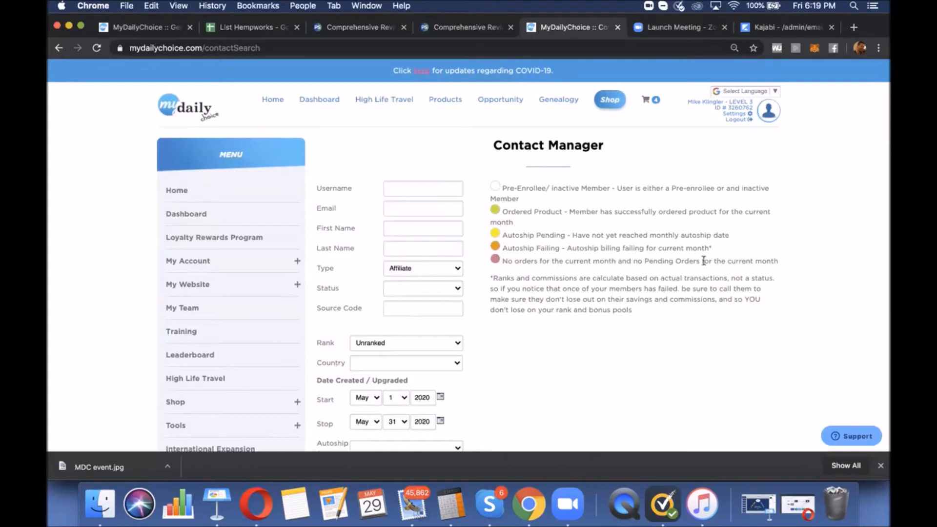
scroll(724, 274, down, 10)
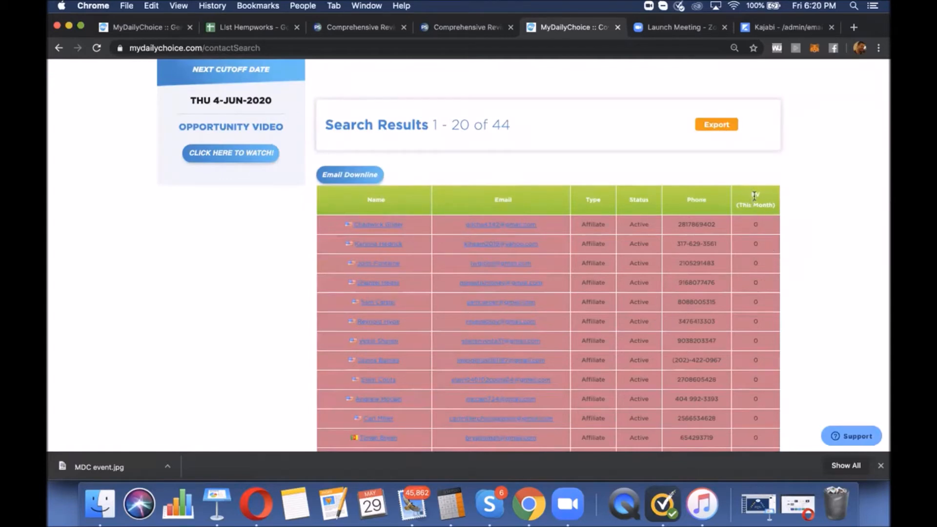
scroll(788, 341, down, 5)
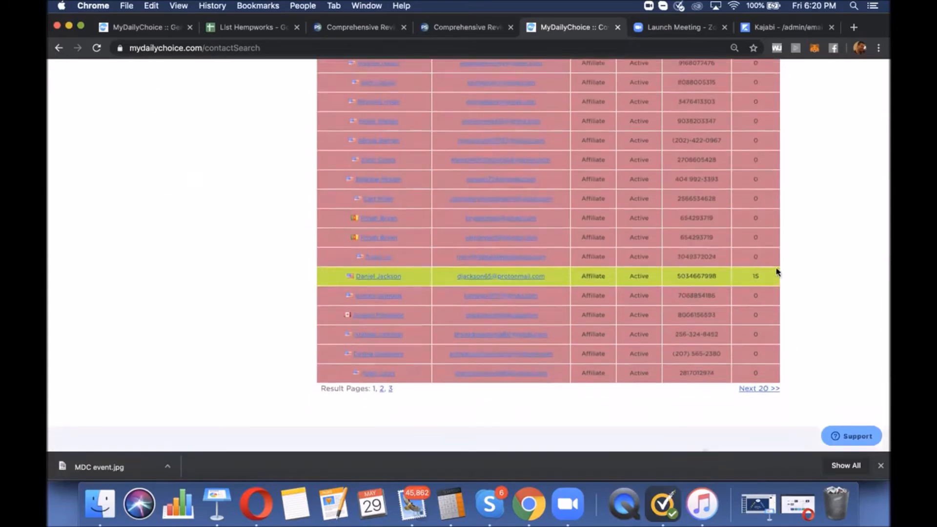
scroll(777, 268, up, 15)
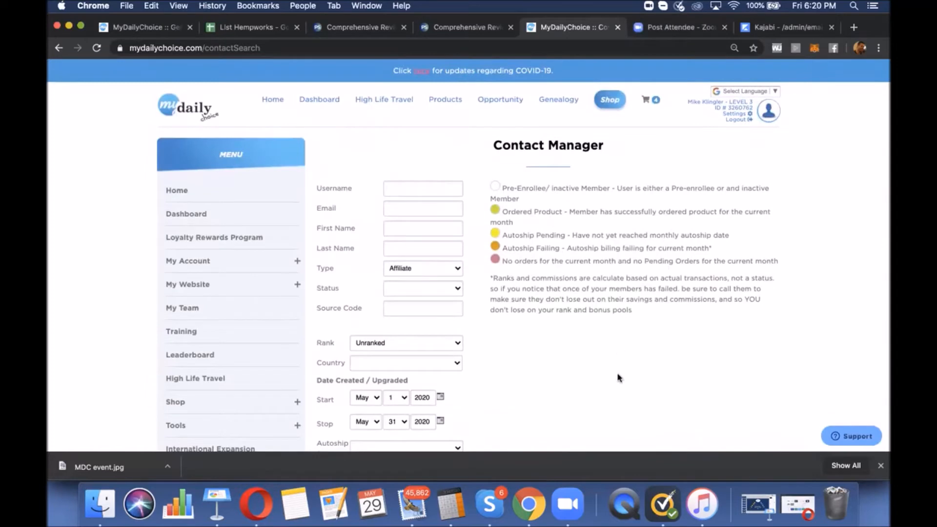
Check the Rank filter's choices, keeping Unranked, and review the PV column on the first results page.
scroll(618, 378, down, 5)
scroll(618, 378, up, 1)
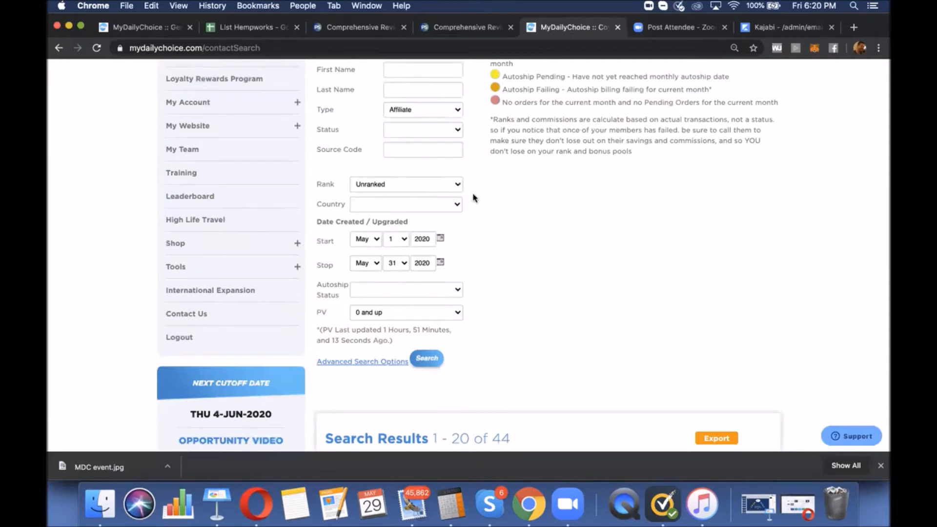
click(455, 185)
click(496, 186)
scroll(717, 283, down, 5)
scroll(767, 282, down, 5)
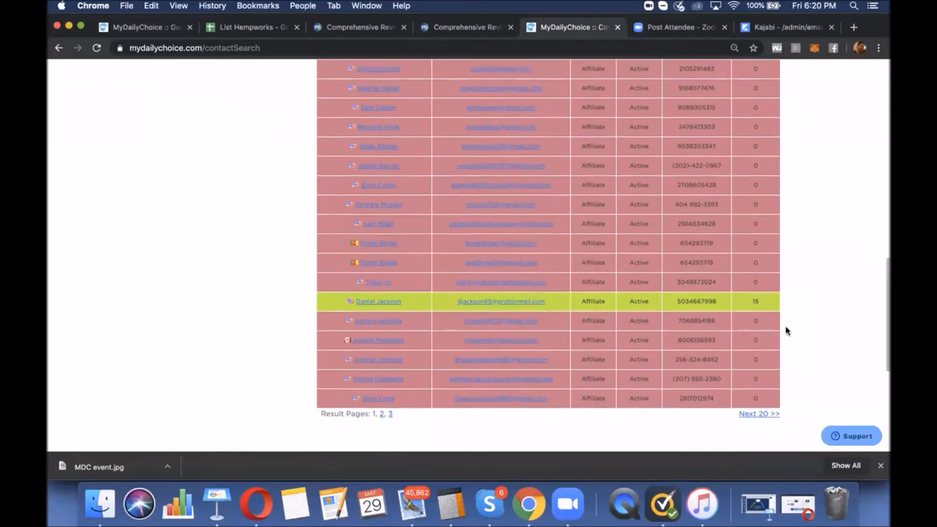
scroll(830, 301, up, 3)
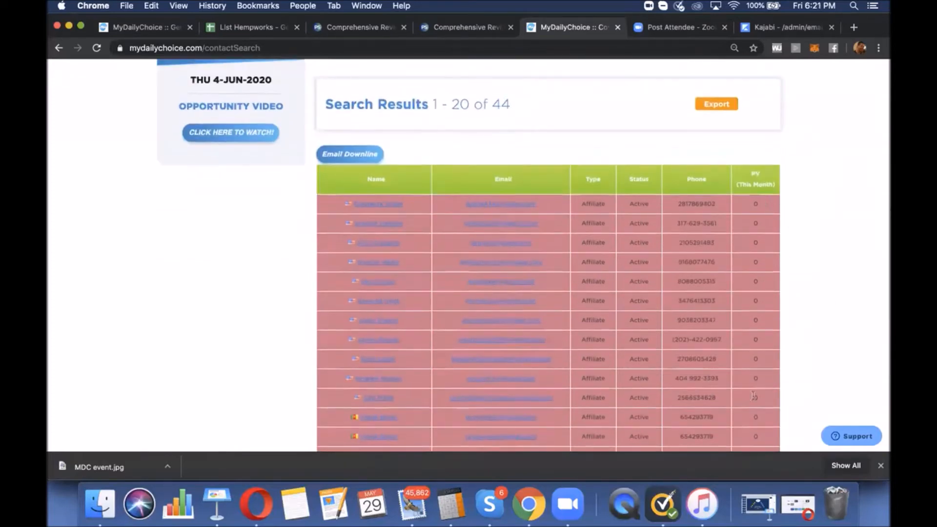
scroll(850, 372, down, 2)
scroll(850, 372, down, 4)
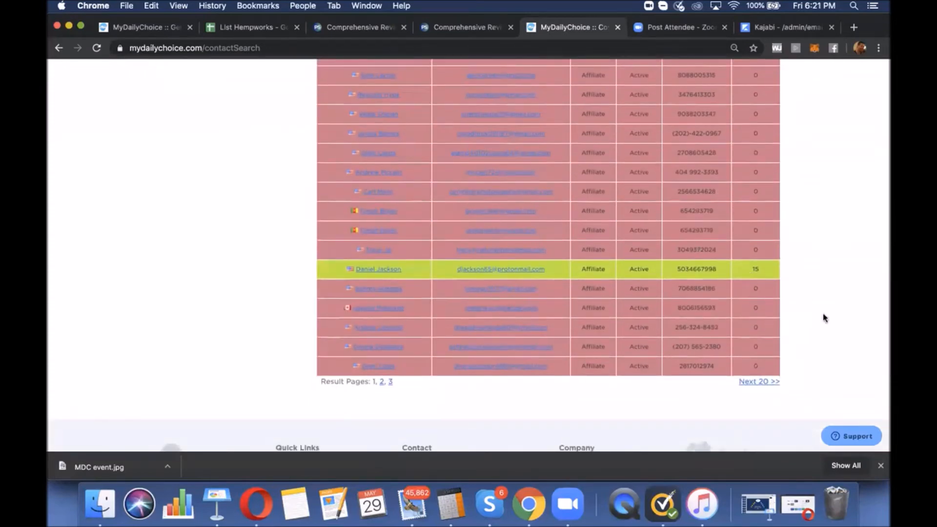
scroll(823, 318, up, 2)
scroll(824, 318, down, 2)
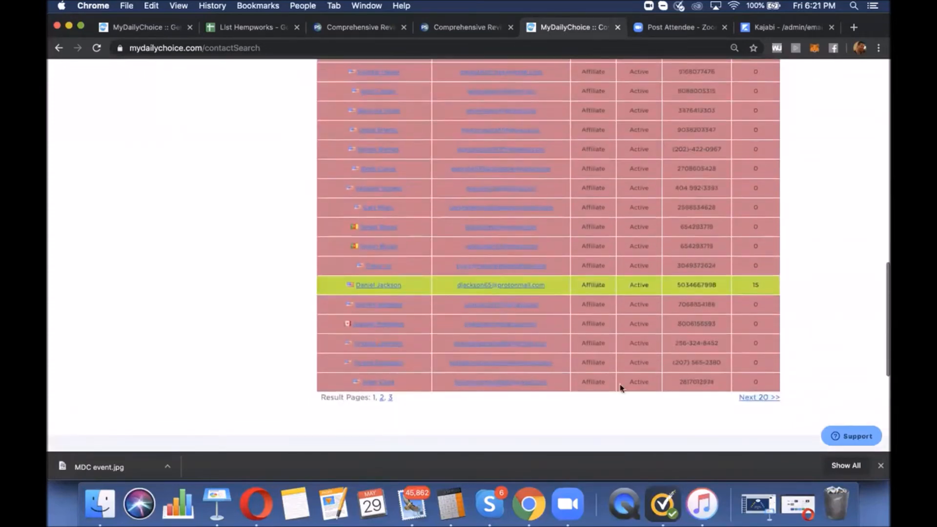
Go to the second results page and check the inactive and green members' PV against the colour legend.
click(753, 399)
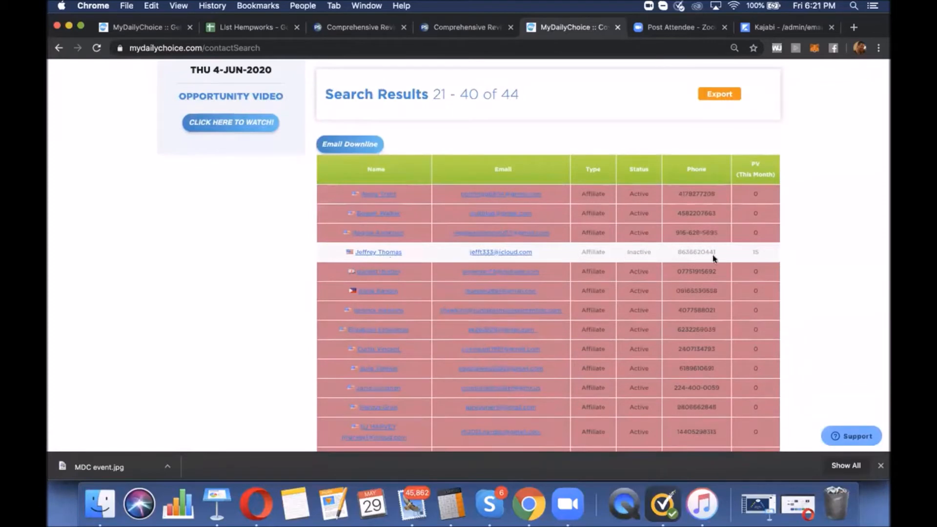
scroll(765, 258, up, 5)
scroll(767, 256, up, 6)
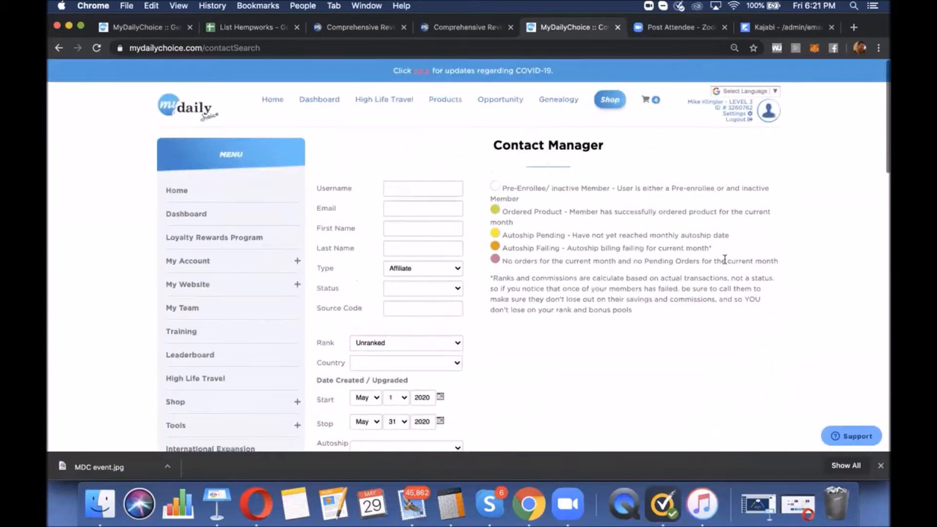
scroll(605, 236, down, 10)
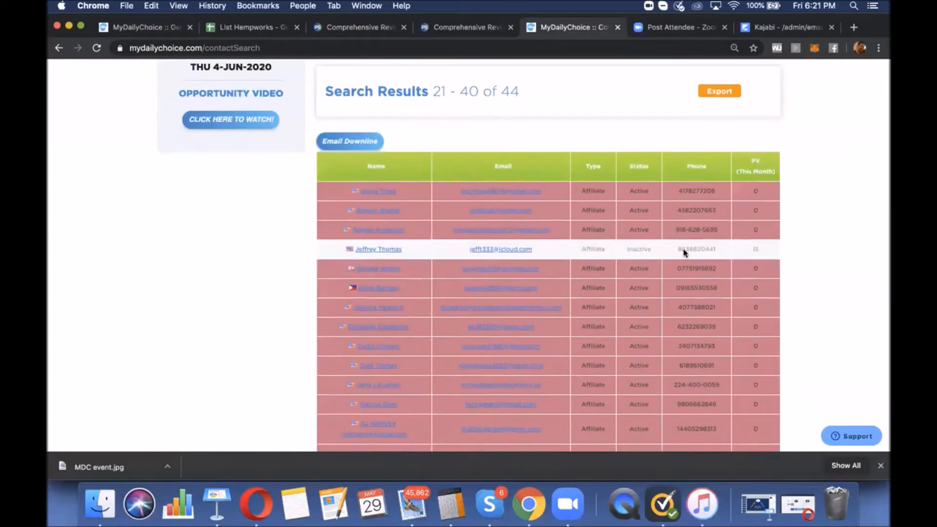
drag(761, 251, 749, 251)
scroll(820, 246, up, 10)
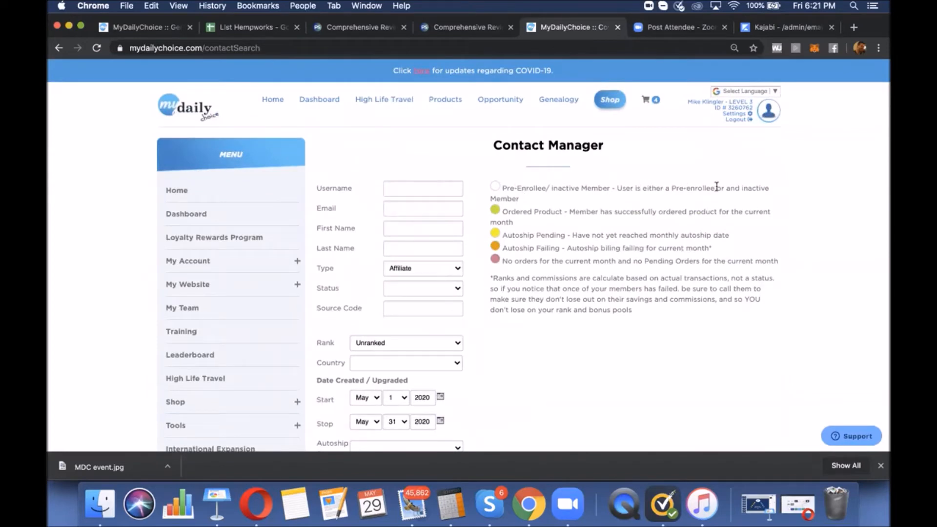
scroll(809, 305, down, 10)
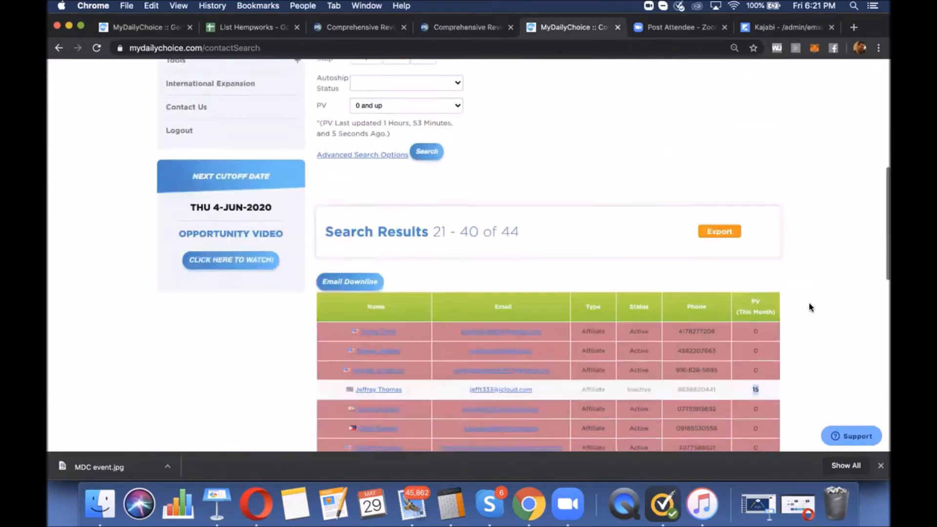
click(809, 303)
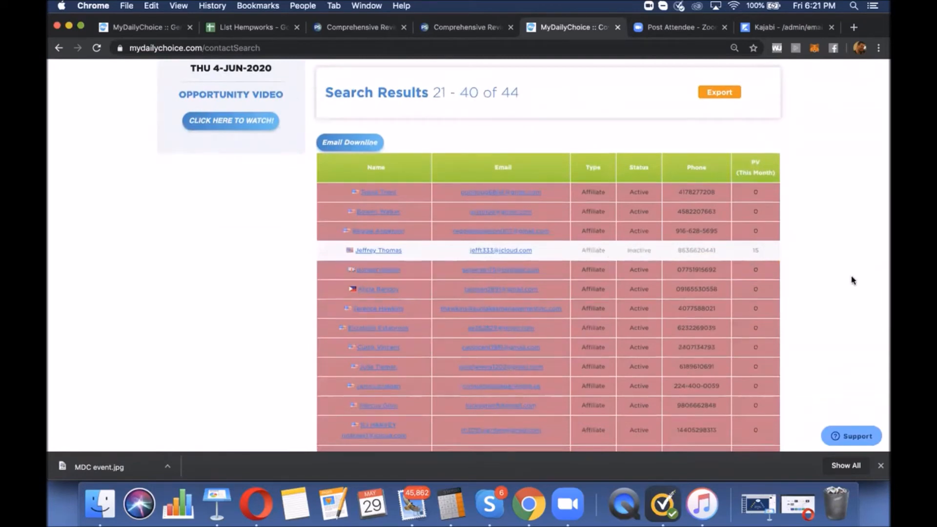
scroll(851, 278, down, 5)
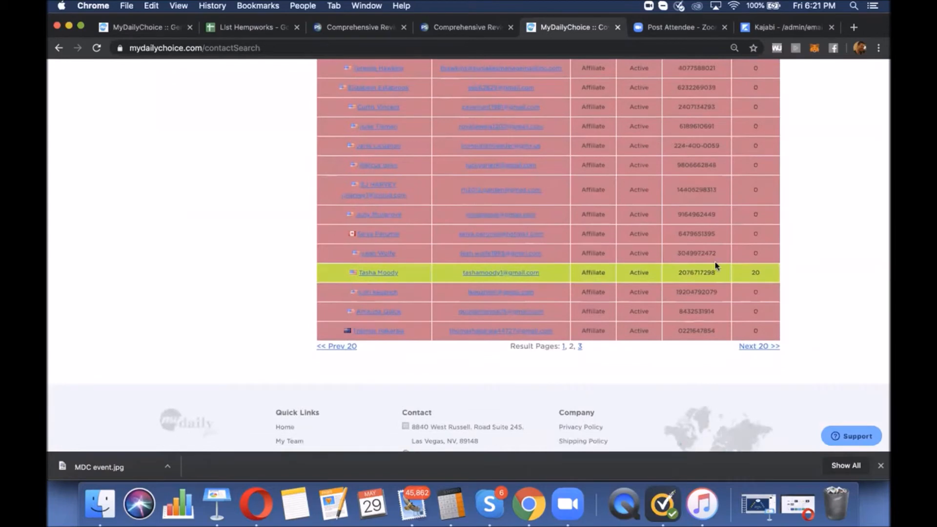
double_click(754, 272)
Go to the last results page and review the remaining affiliates' status and PV.
click(759, 348)
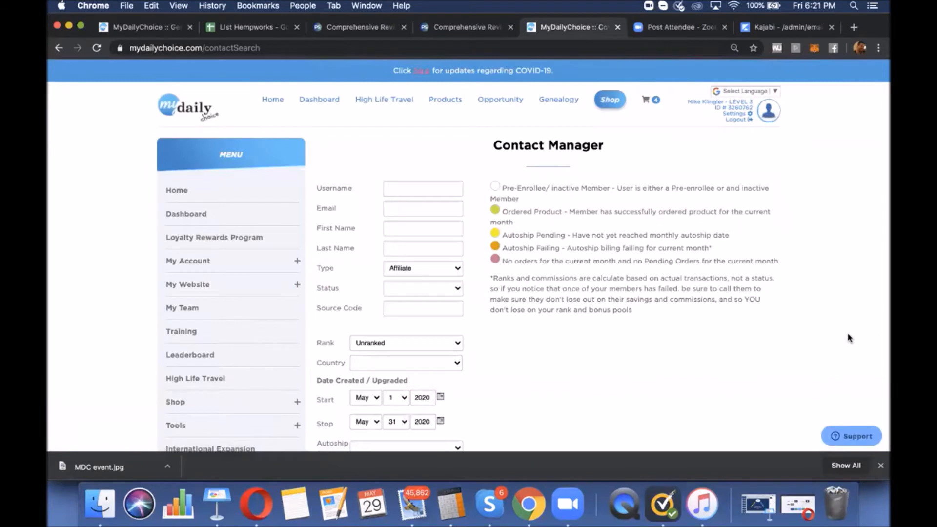
scroll(849, 338, down, 10)
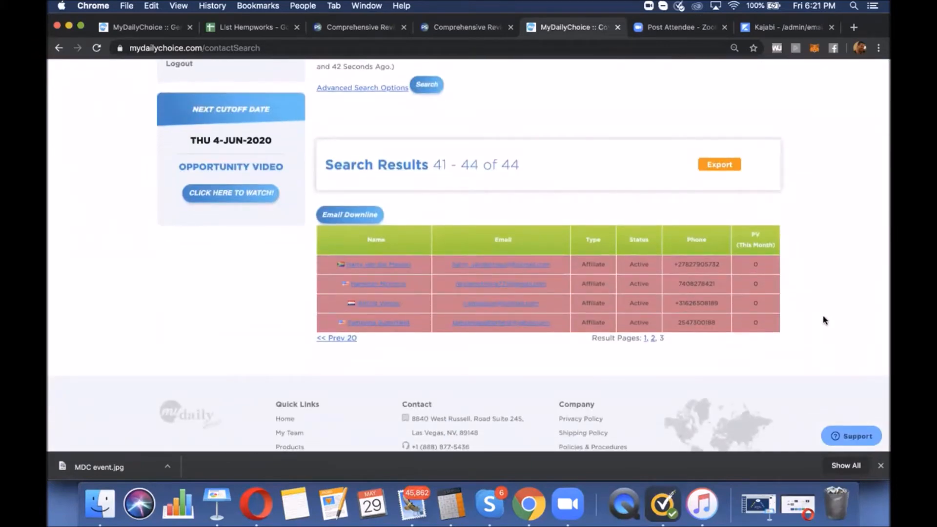
scroll(824, 320, up, 1)
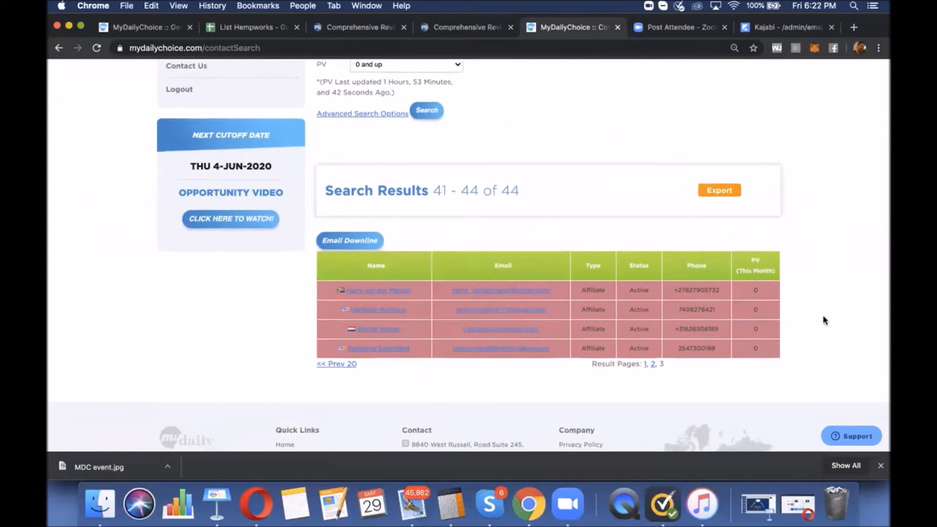
scroll(824, 320, up, 2)
scroll(824, 321, up, 1)
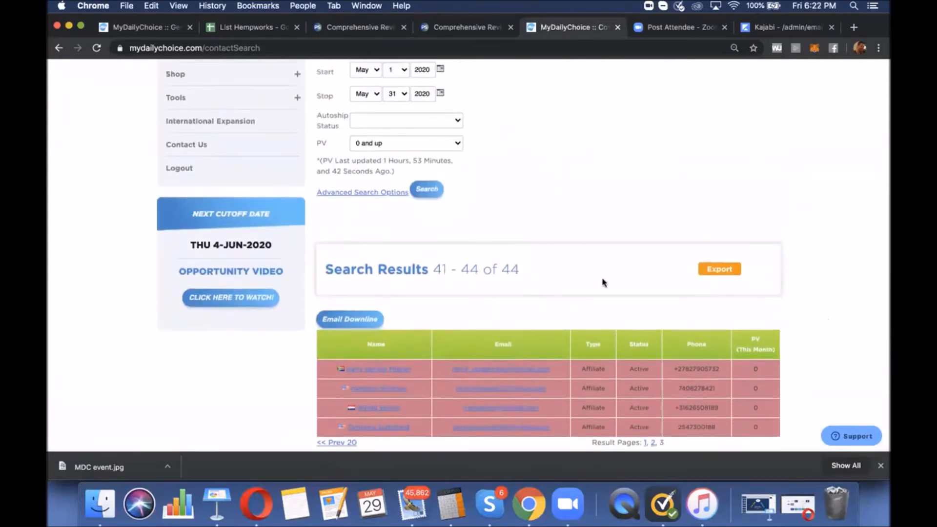
scroll(636, 296, down, 1)
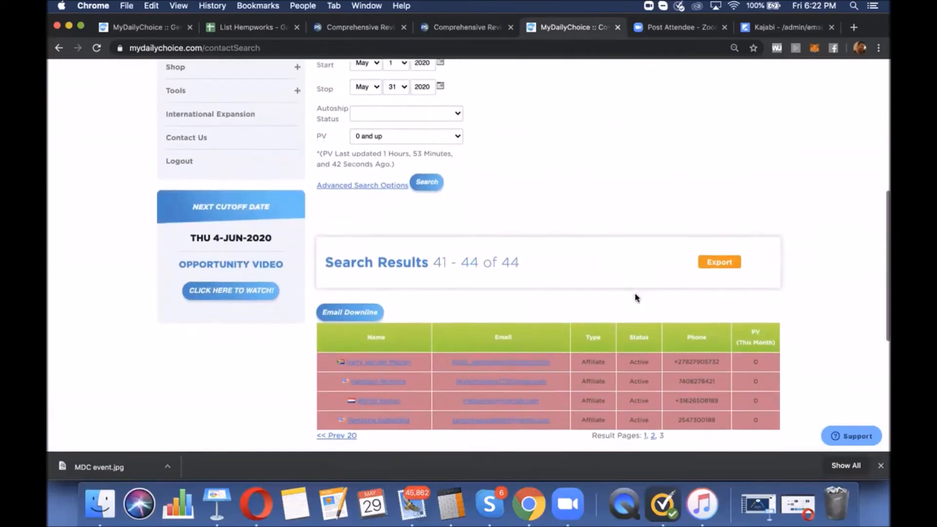
Export the affiliate search results and review the downloaded search44.csv in Numbers, minimizing its window when done.
click(720, 264)
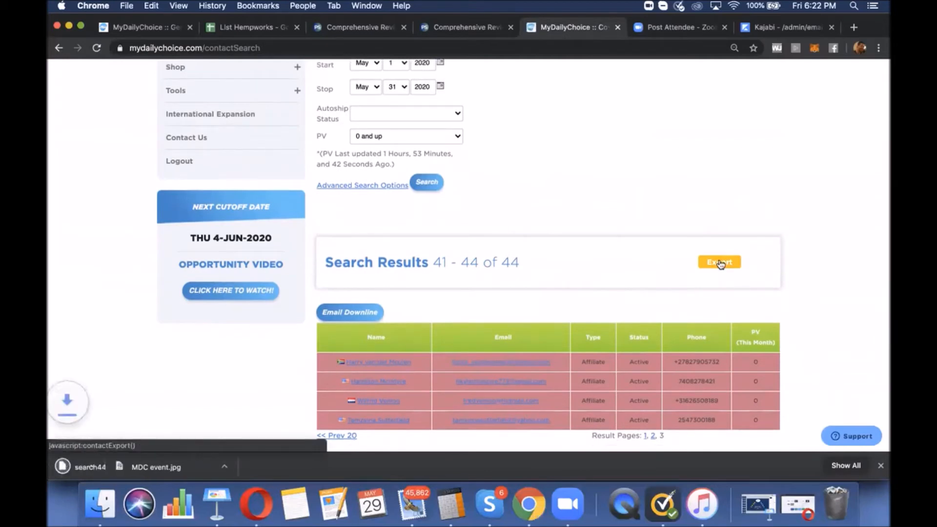
click(107, 463)
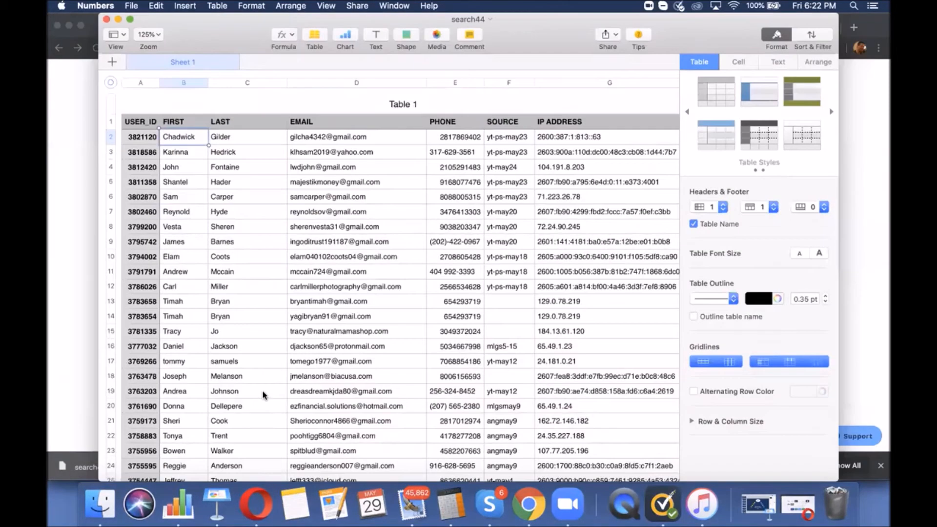
scroll(273, 282, up, 1)
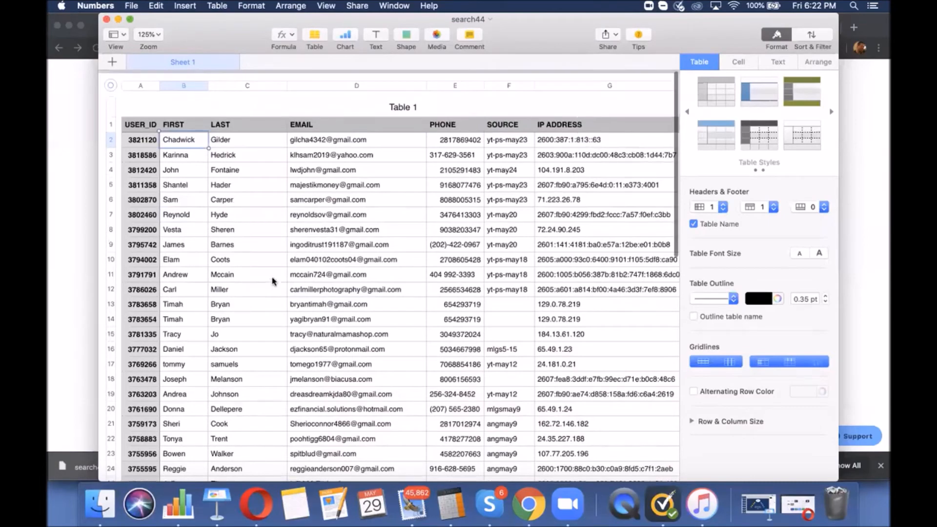
scroll(274, 281, down, 10)
scroll(271, 246, up, 10)
click(119, 20)
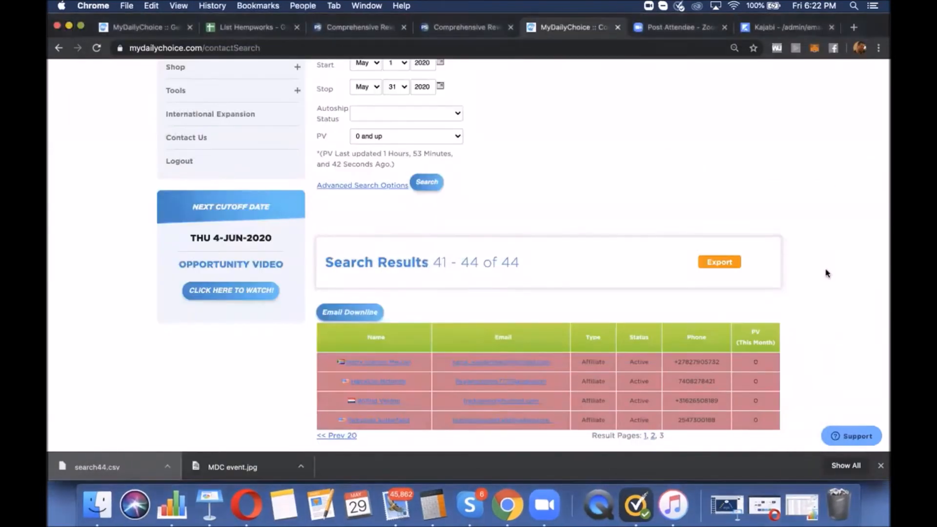
Switch to Mail, start a blank new message with the cursor in its Bcc field, and close it unsent.
scroll(702, 246, up, 10)
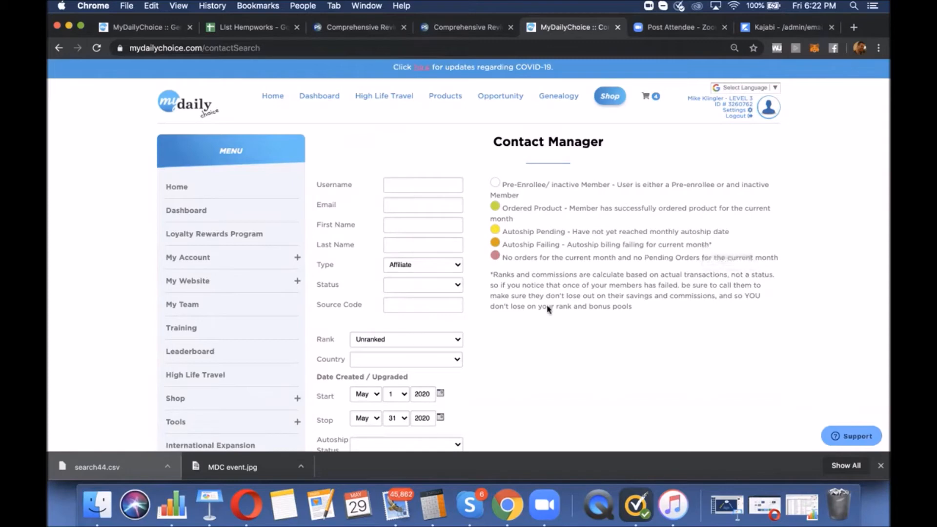
click(396, 504)
click(91, 34)
click(104, 95)
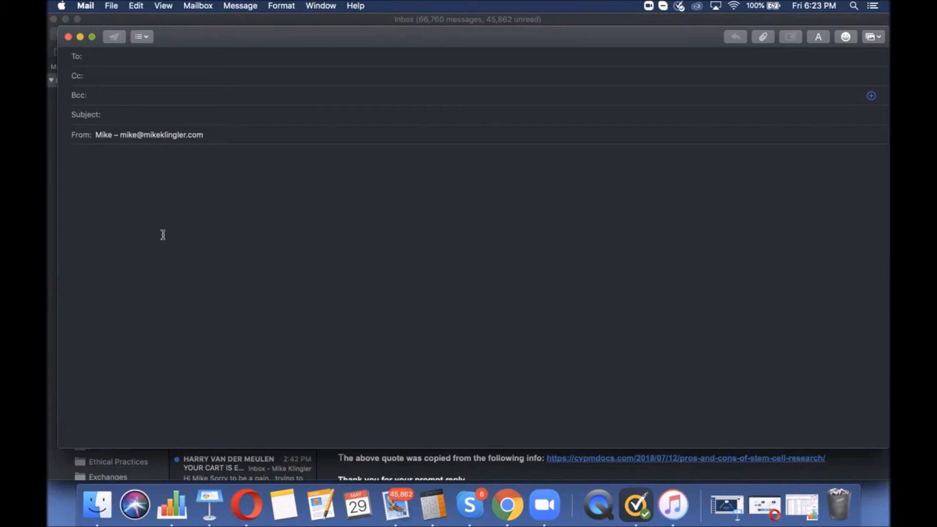
click(68, 38)
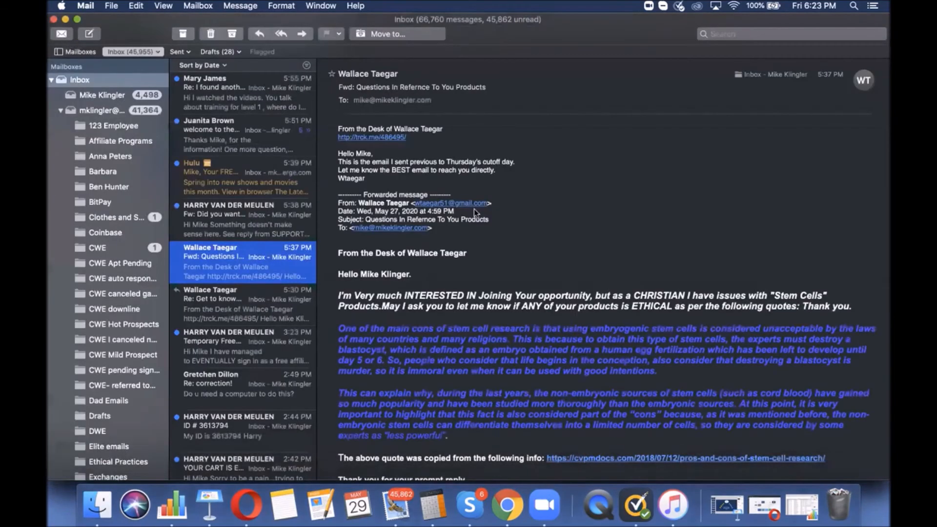
Switch from Mail back to Chrome and return to the Contact Manager's search filters.
click(507, 507)
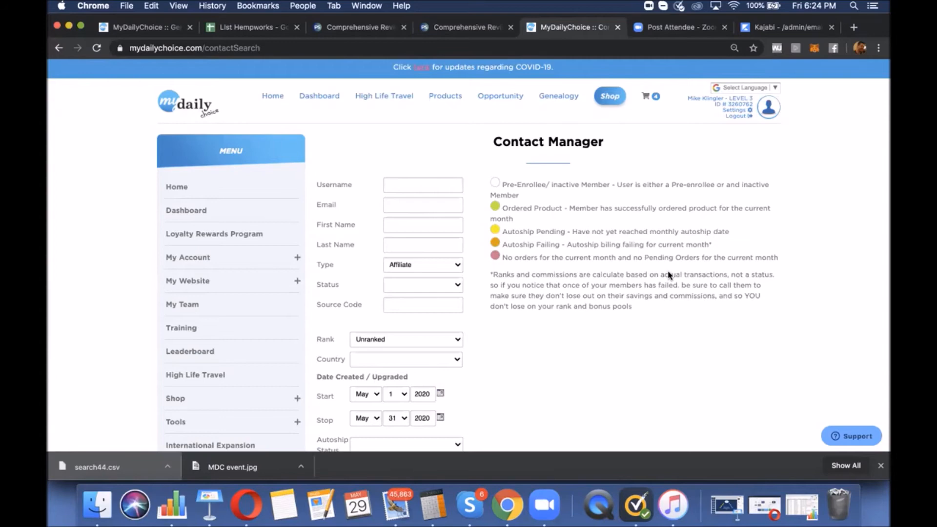
click(396, 504)
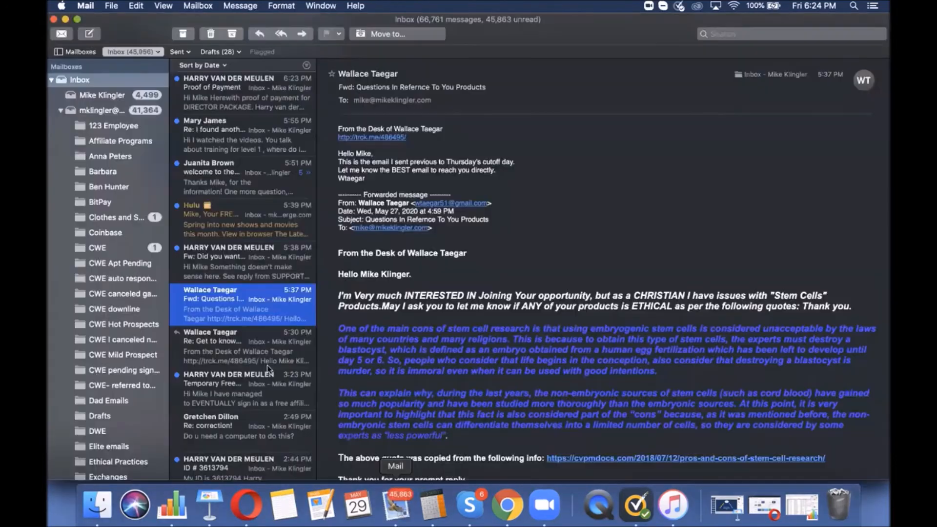
click(507, 505)
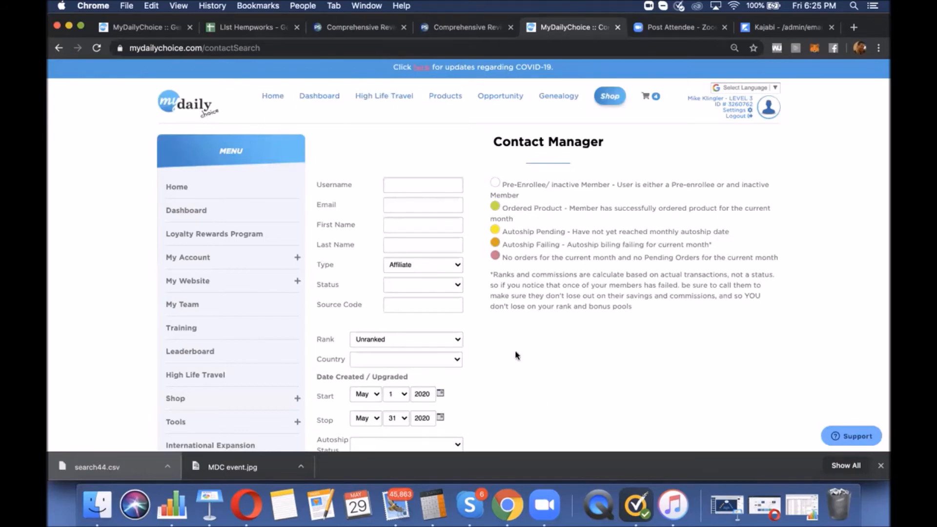
scroll(516, 355, down, 5)
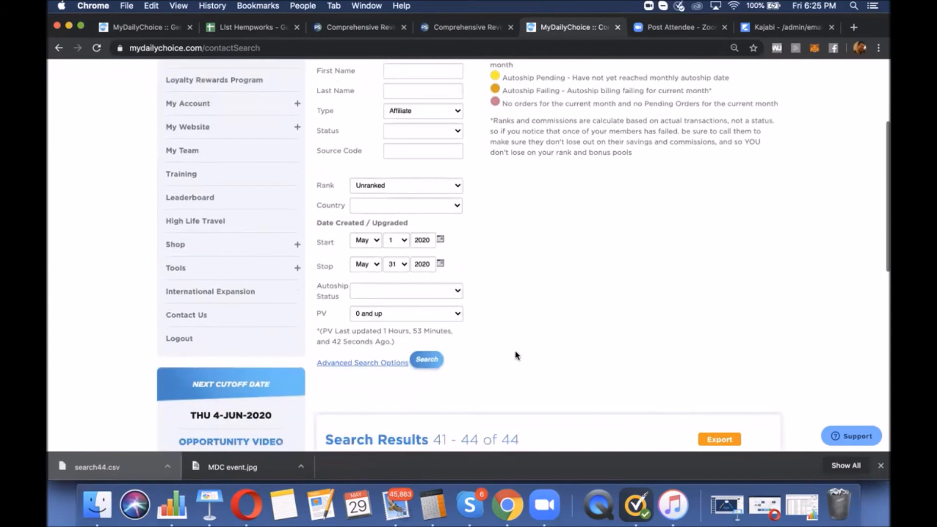
Set the rank filter to Builder and rerun the May 2020 affiliate search with PV at 0 and up.
click(460, 186)
click(447, 195)
scroll(534, 355, down, 2)
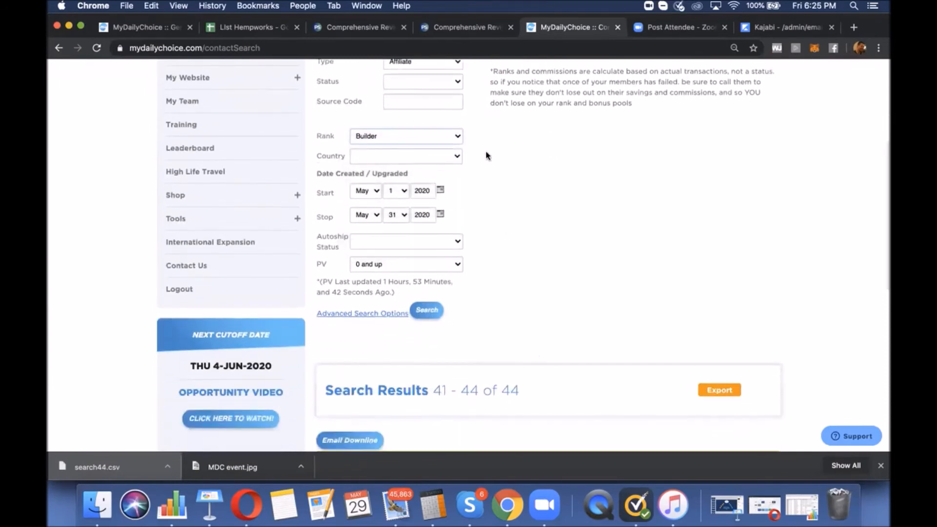
click(458, 264)
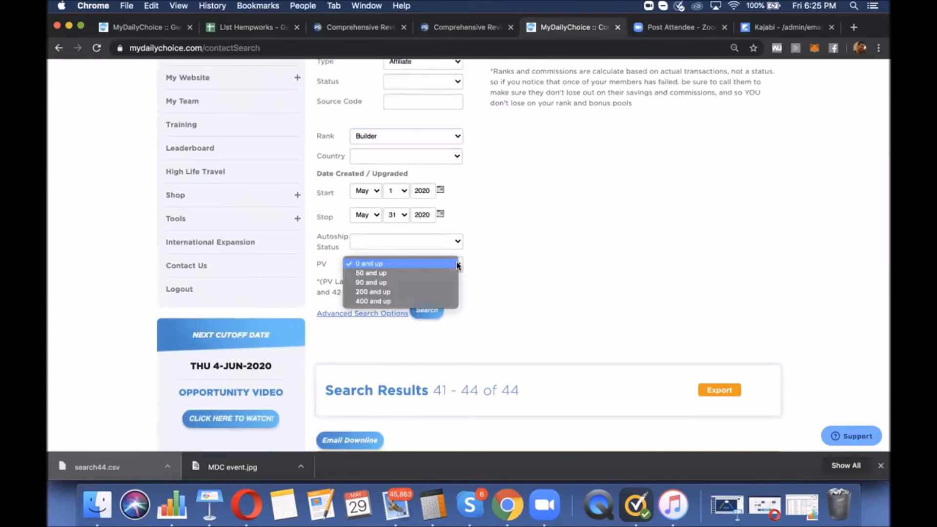
click(490, 262)
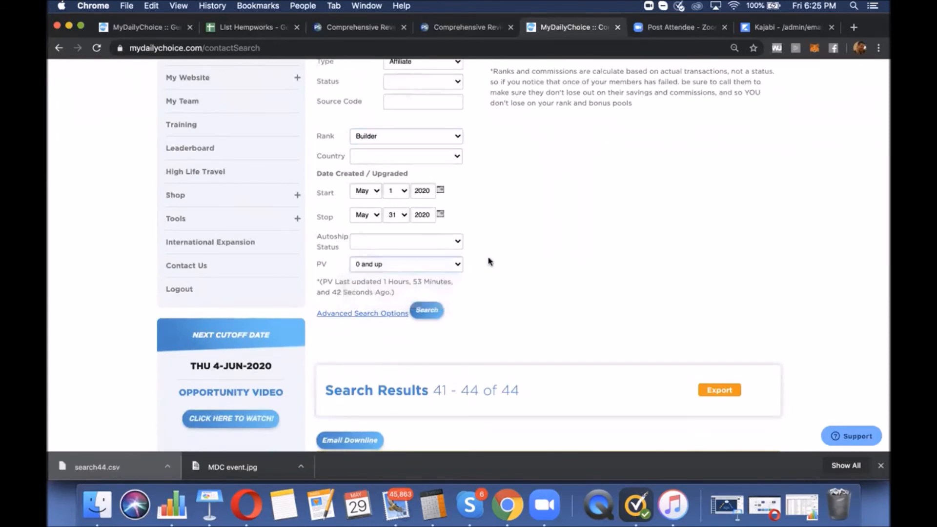
click(436, 309)
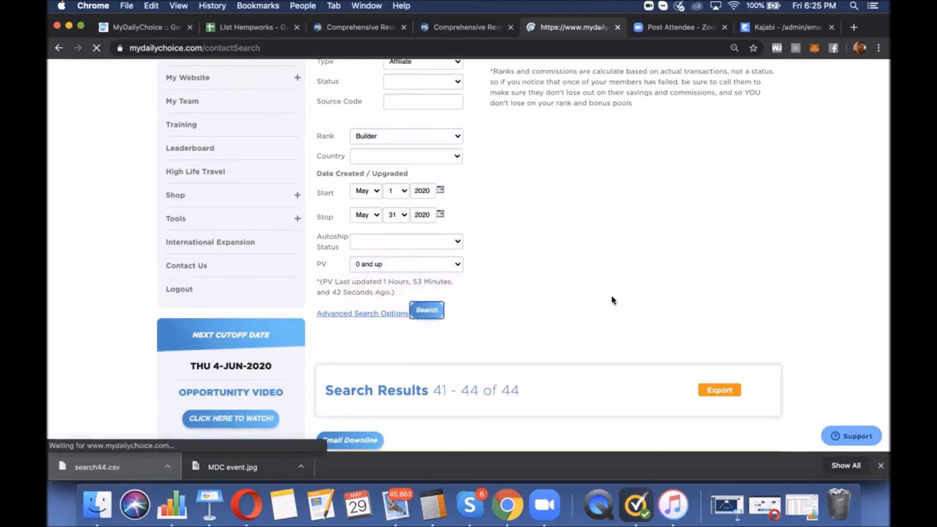
Review the Builder affiliates' status, PV and row colour against the Contact Manager's colour legend and search filters.
scroll(612, 300, down, 6)
scroll(617, 283, down, 5)
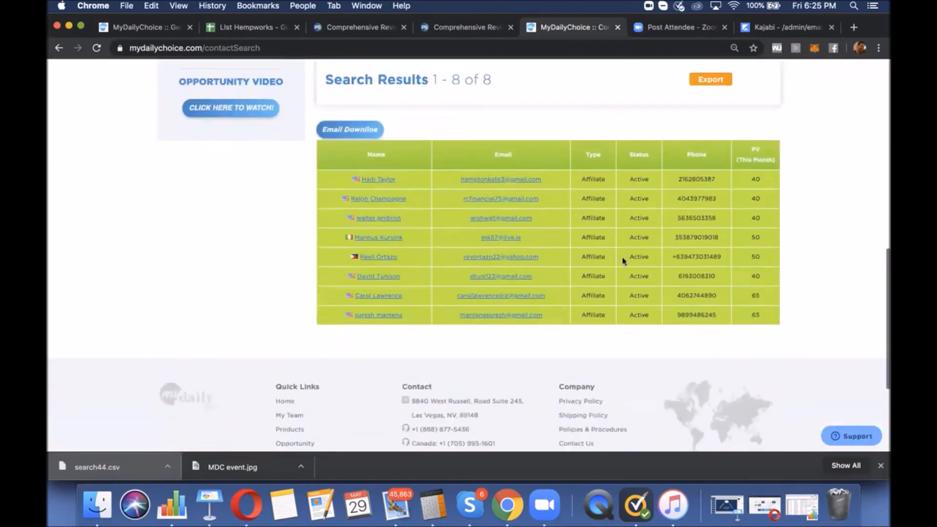
scroll(808, 228, up, 10)
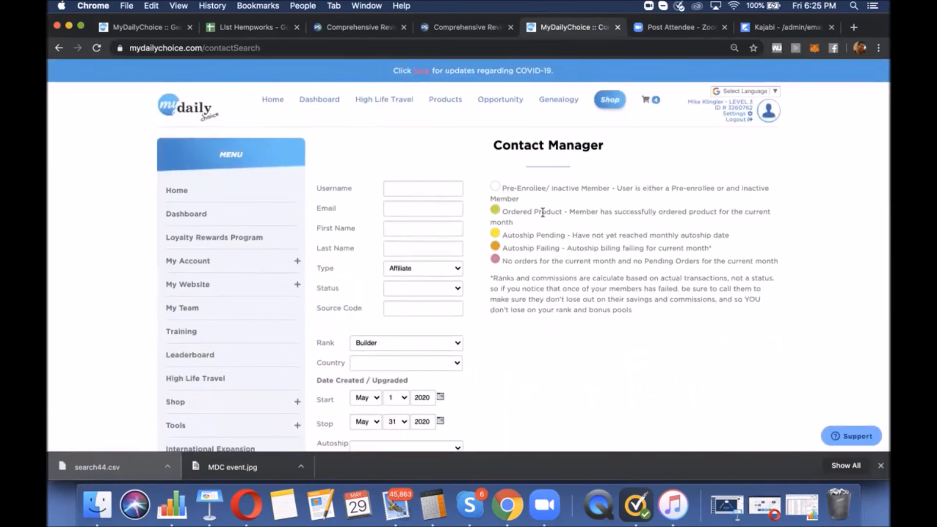
scroll(717, 264, down, 7)
scroll(722, 259, down, 4)
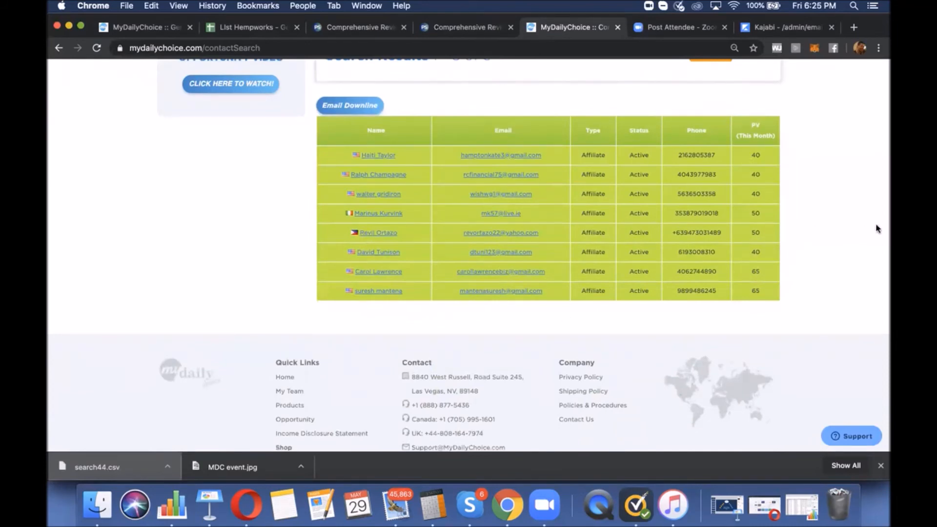
scroll(877, 229, up, 5)
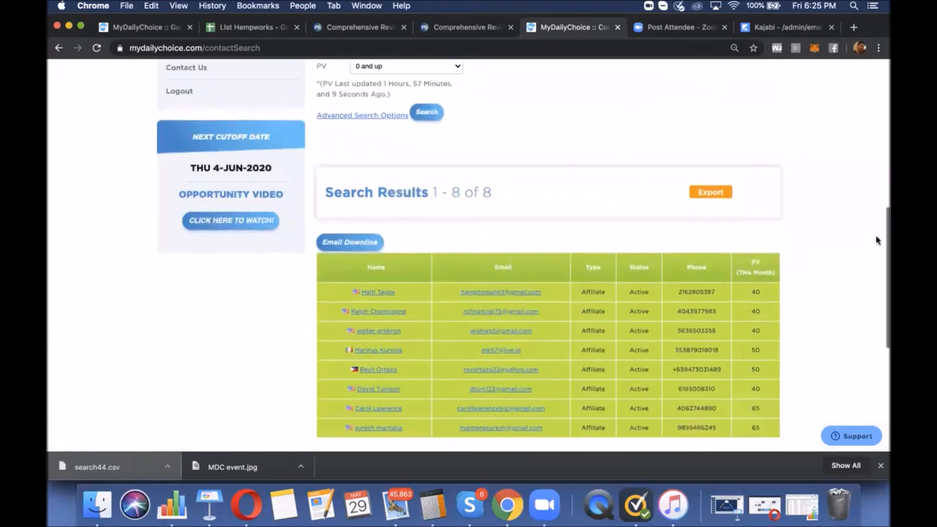
scroll(875, 235, up, 3)
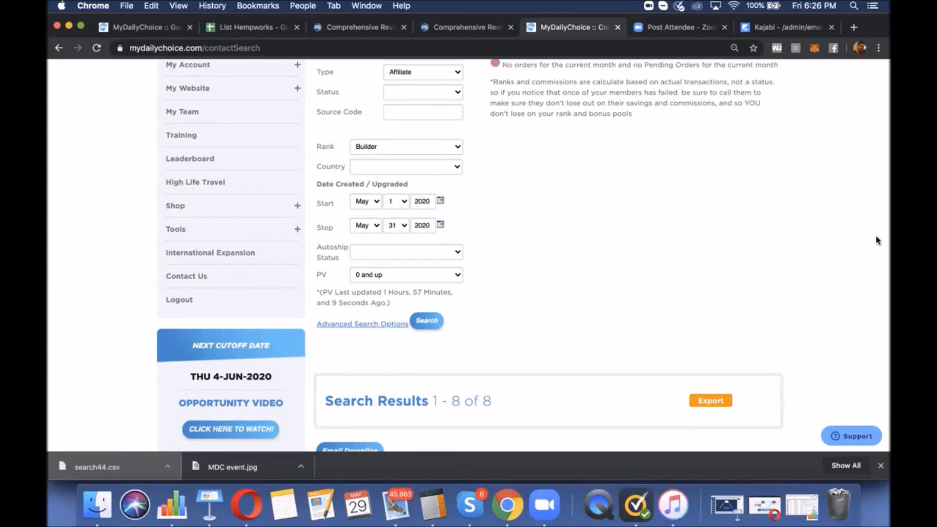
scroll(875, 235, down, 5)
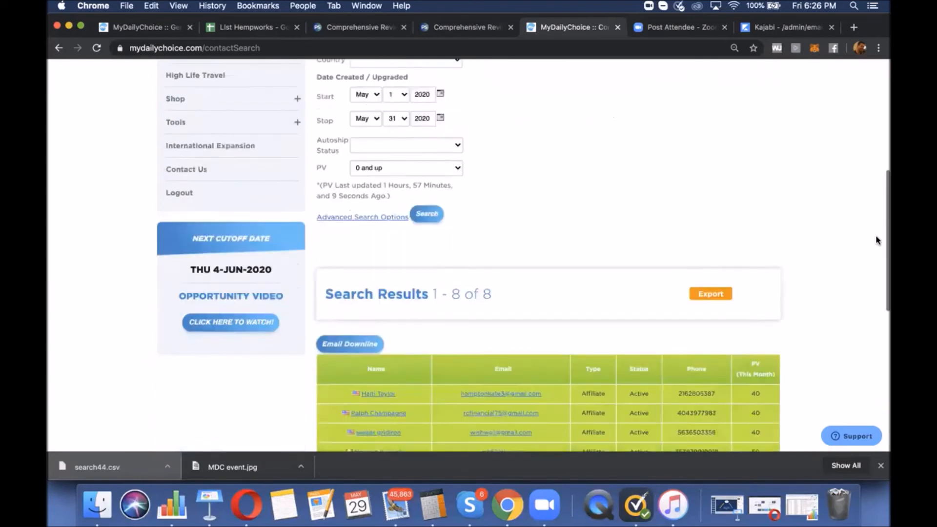
scroll(875, 236, up, 4)
scroll(875, 236, up, 3)
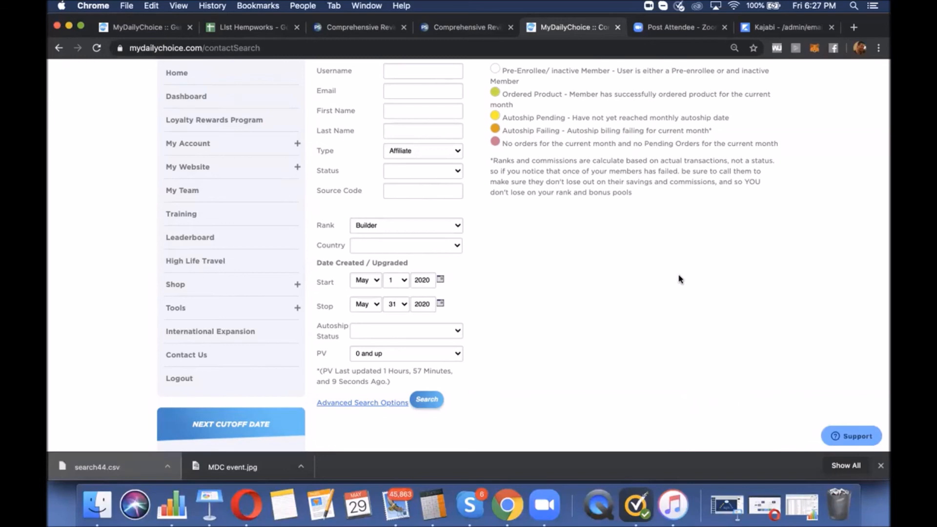
click(376, 282)
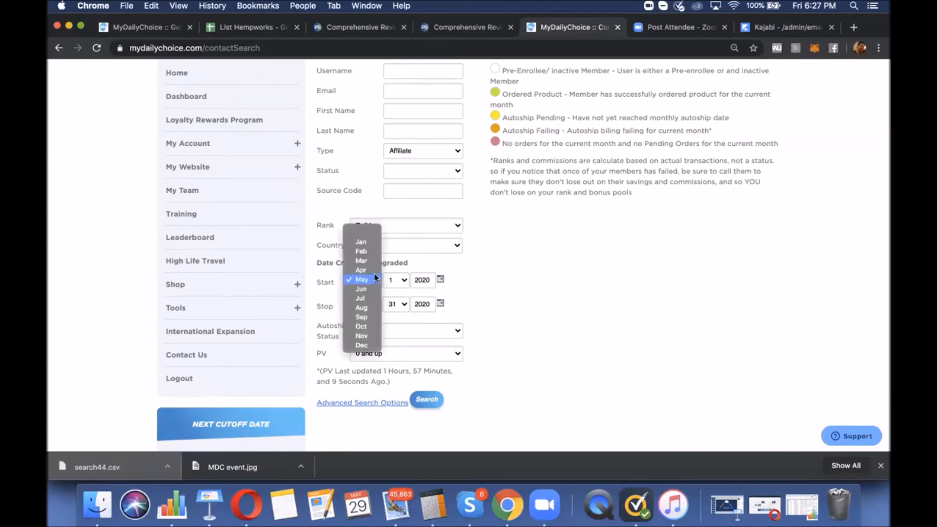
click(641, 292)
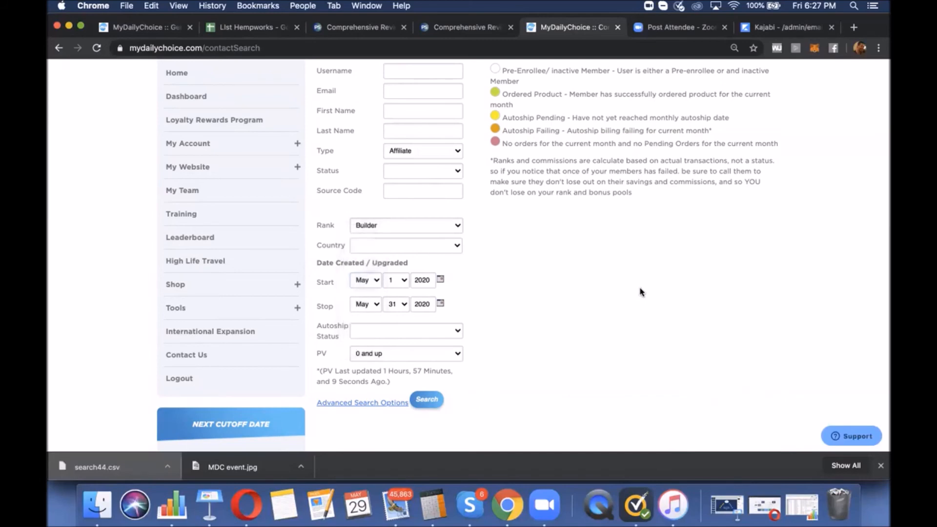